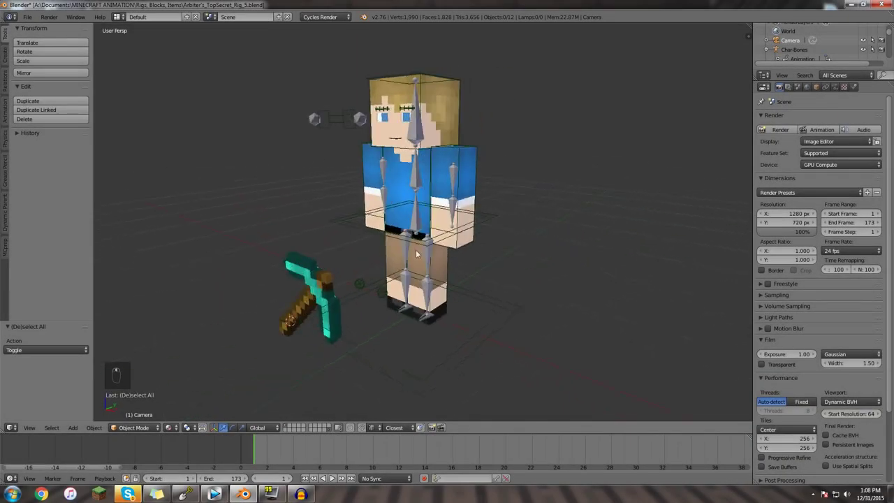
- Delete the extra object at the character's arm, keeping the diamond pickaxe in front of the character
shift+middle_drag(394, 248, 443, 231)
mouse_move(363, 225)
middle_down()
mouse_move(450, 229)
mouse_move(363, 225)
middle_up()
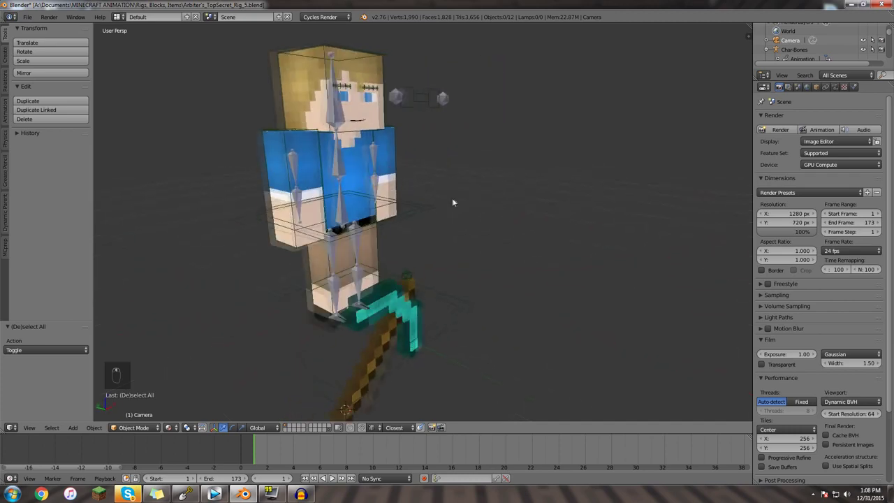
right_click(406, 276)
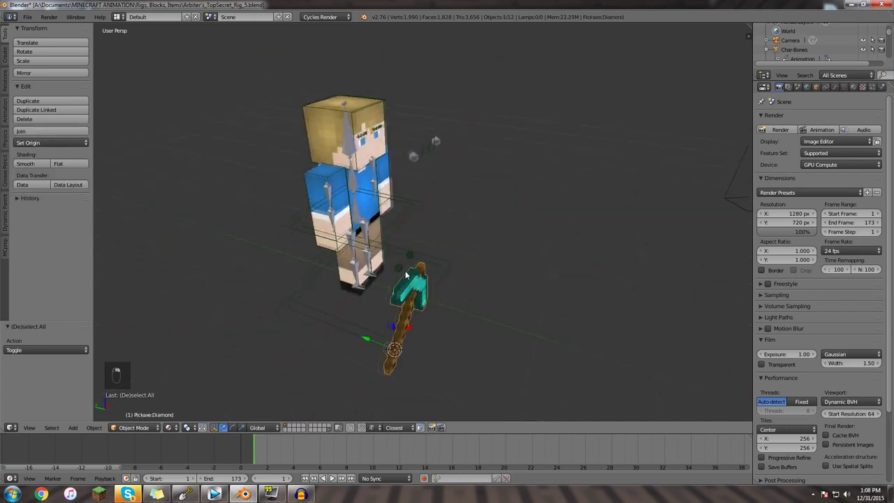
middle_drag(457, 204, 490, 206)
middle_drag(354, 233, 518, 220)
right_click(405, 182)
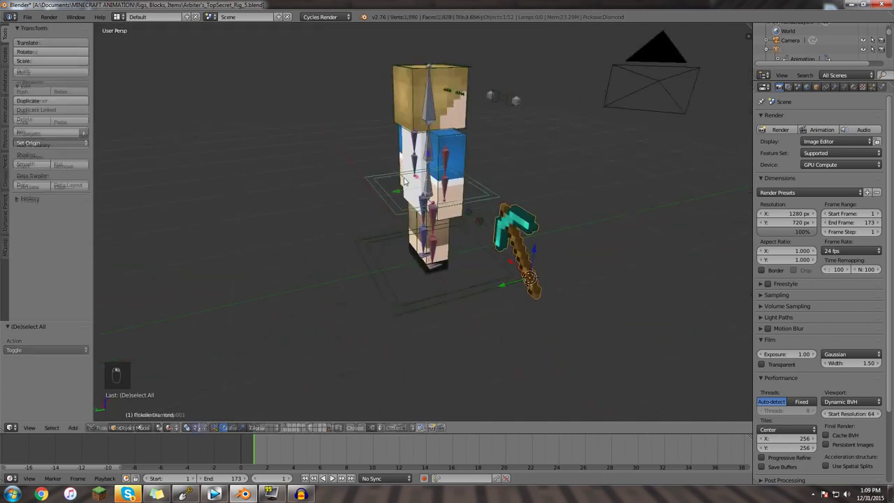
right_click(406, 157)
key(Delete)
click(407, 159)
- Clear the diamond pickaxe's rotation and turn it freehand to a new angle
middle_drag(406, 159, 327, 219)
right_click(360, 263)
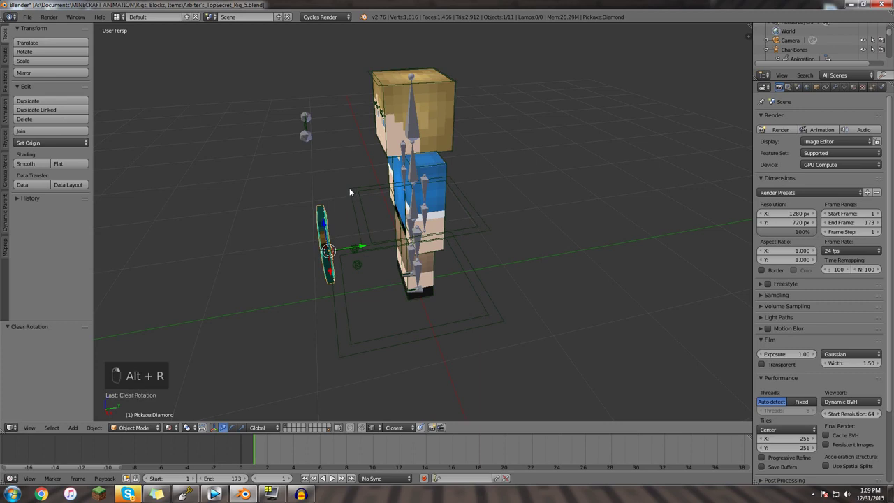
key(r)
key(r)
click(380, 252)
- Rotate the diamond pickaxe about -10.7° around Z and shift it along X nearer the character's right side
middle_drag(380, 253, 377, 122)
key(r)
key(r)
click(449, 188)
mouse_move(449, 188)
middle_down()
mouse_move(563, 140)
mouse_move(455, 196)
middle_up()
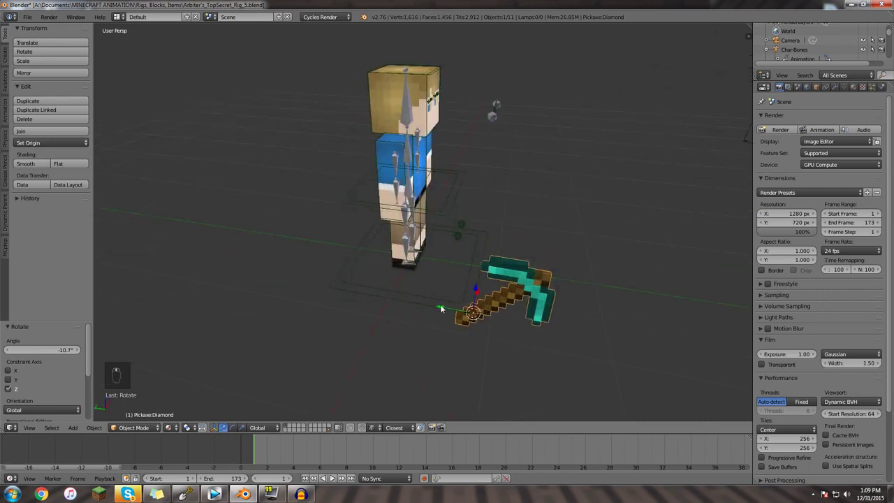
drag(441, 309, 443, 277)
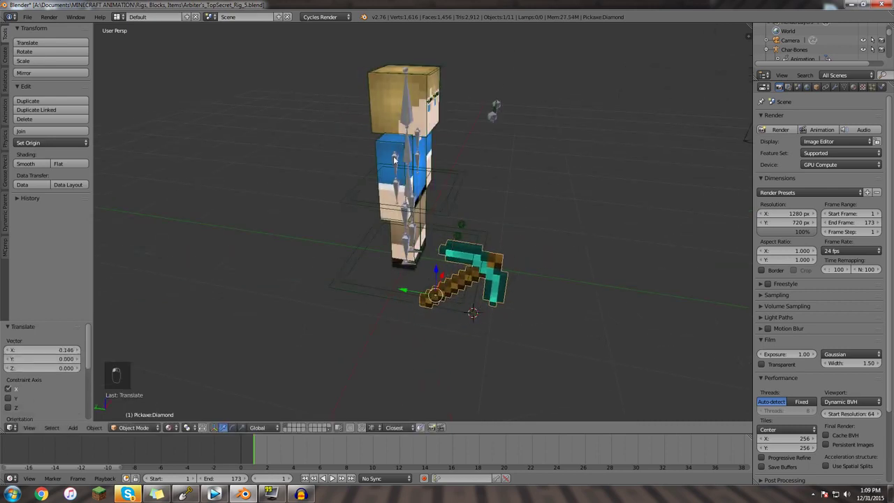
right_click(395, 160)
middle_drag(395, 160, 427, 170)
key(ctrl+Tab)
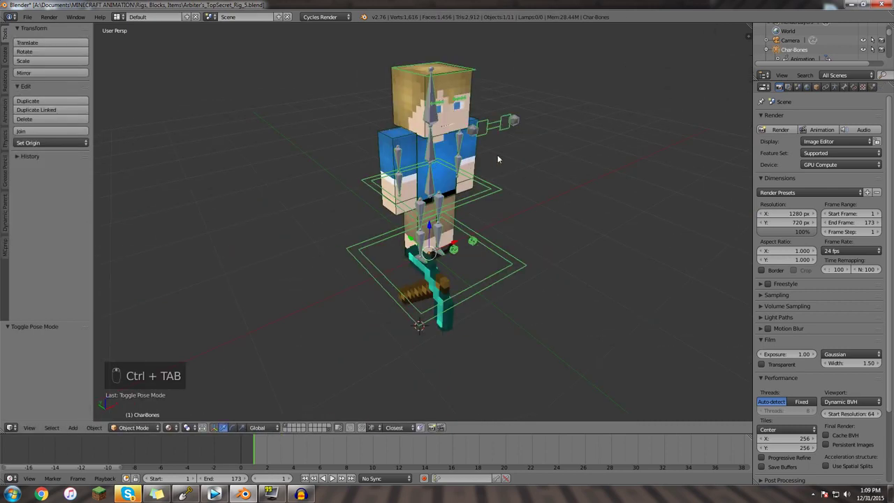
middle_drag(498, 159, 423, 168)
key(a)
middle_drag(542, 223, 460, 207)
scroll(460, 207, down, 4)
scroll(459, 205, up, 4)
right_click(460, 163)
right_click(460, 163)
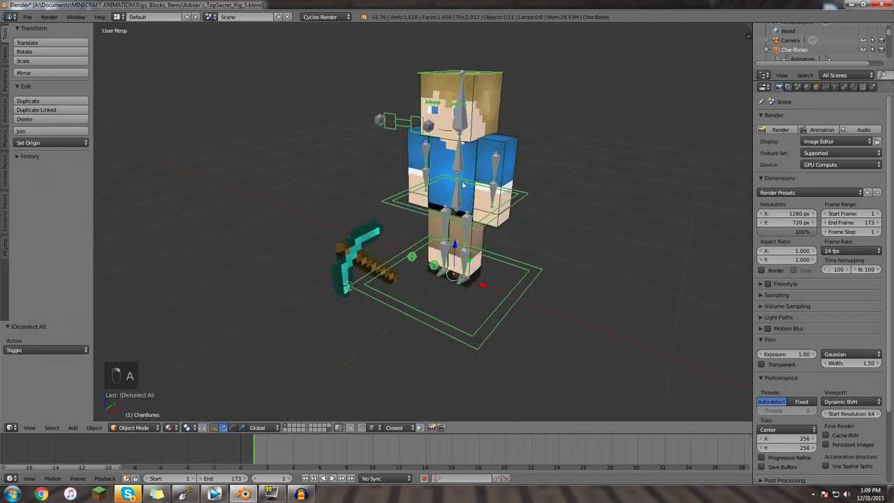
middle_drag(403, 191, 413, 125)
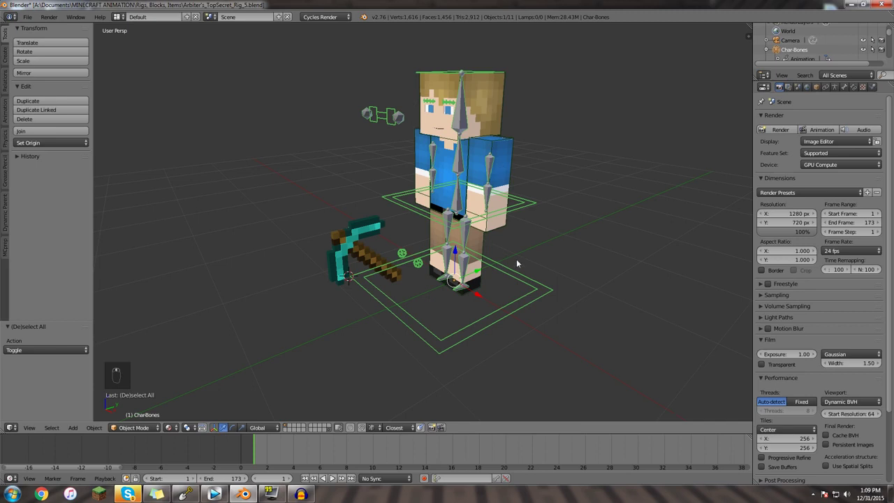
key(a)
key(a)
- Select the character's armature instead of the arm mesh, switch it to Pose Mode and select the right upper arm bone
right_click(493, 168)
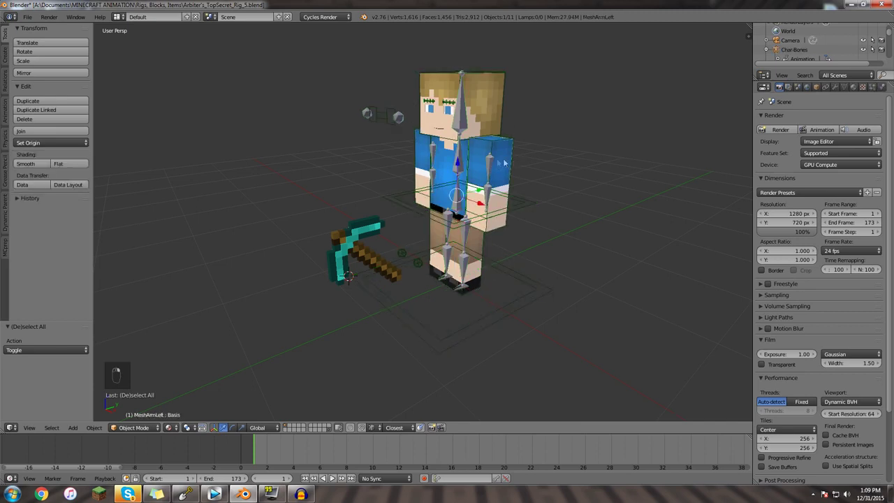
right_click(494, 147)
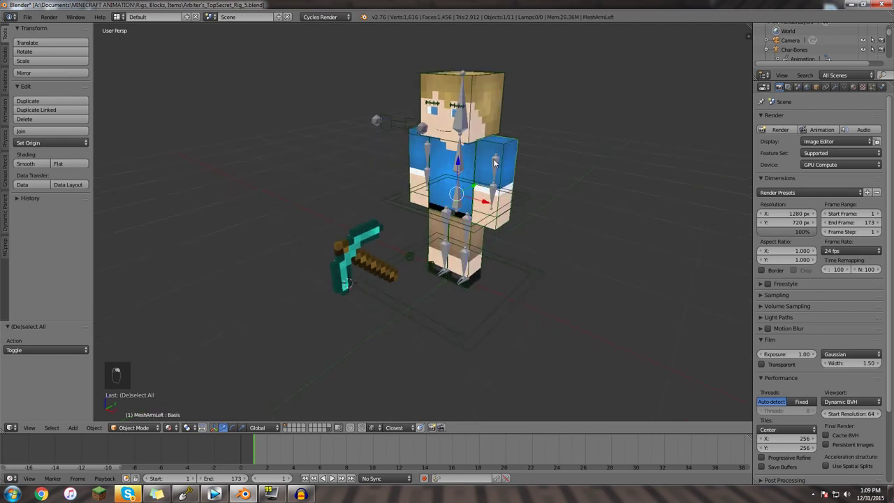
scroll(517, 127, up, 2)
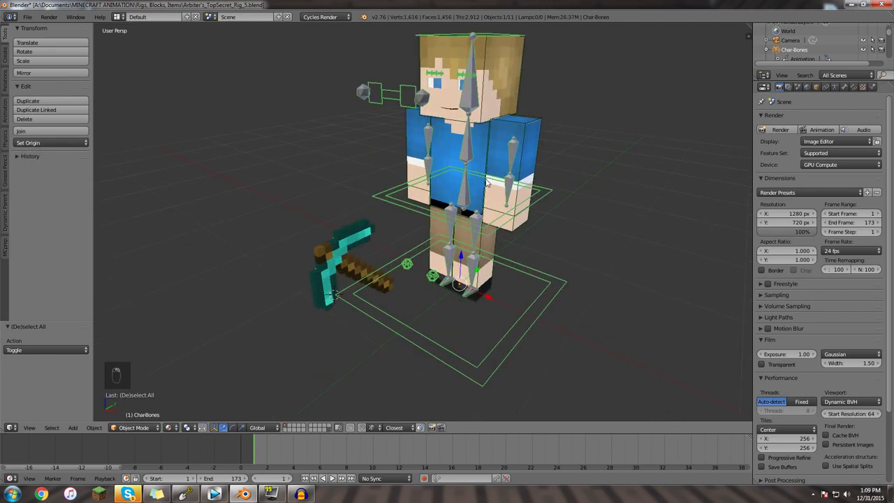
middle_drag(488, 183, 410, 179)
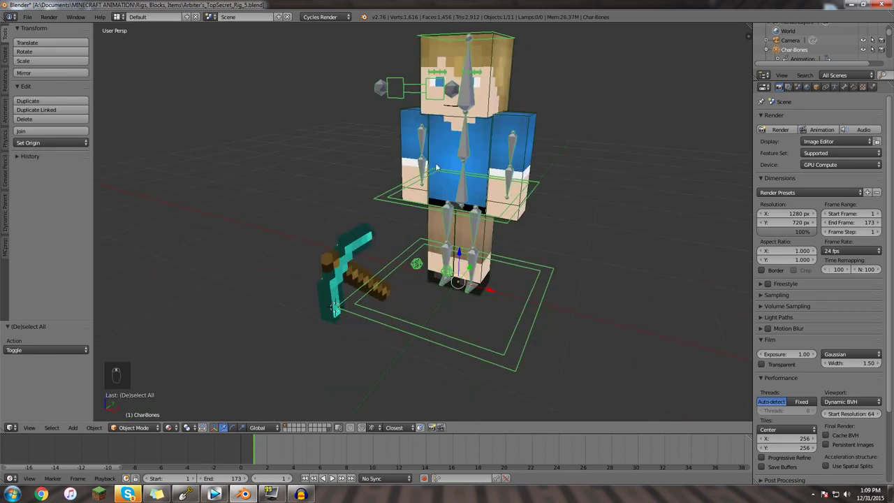
key(ctrl+Tab)
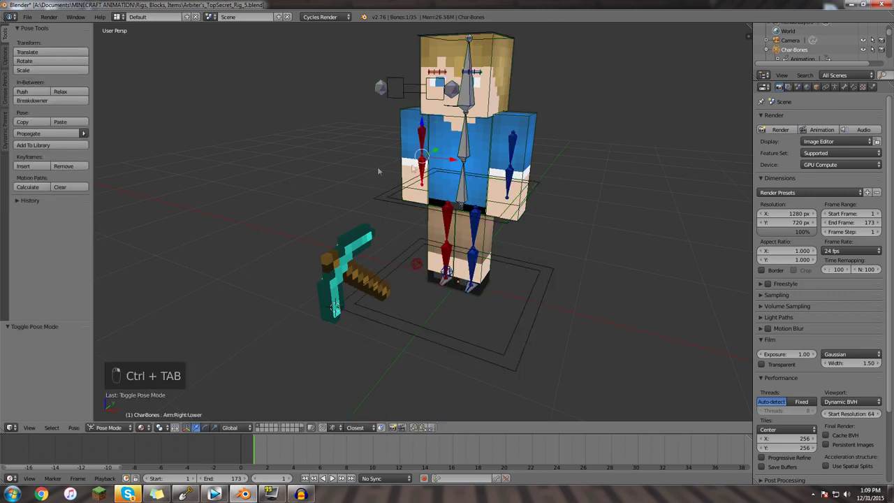
key(a)
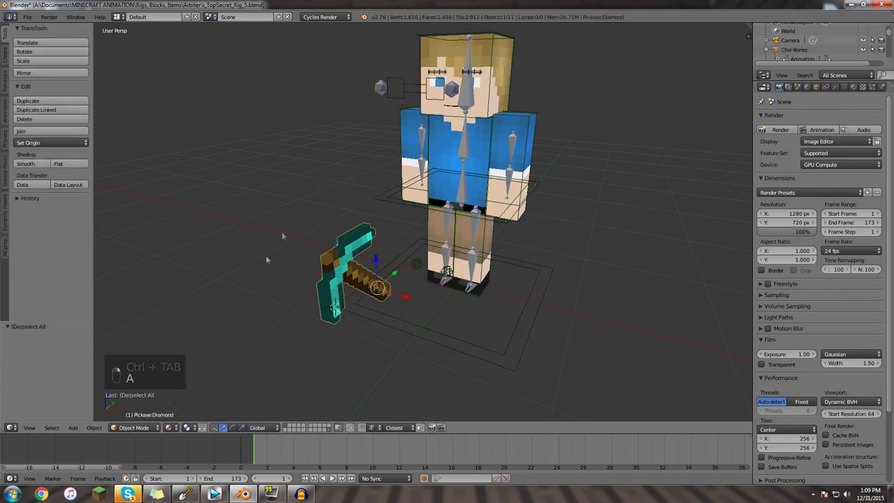
right_click(423, 130)
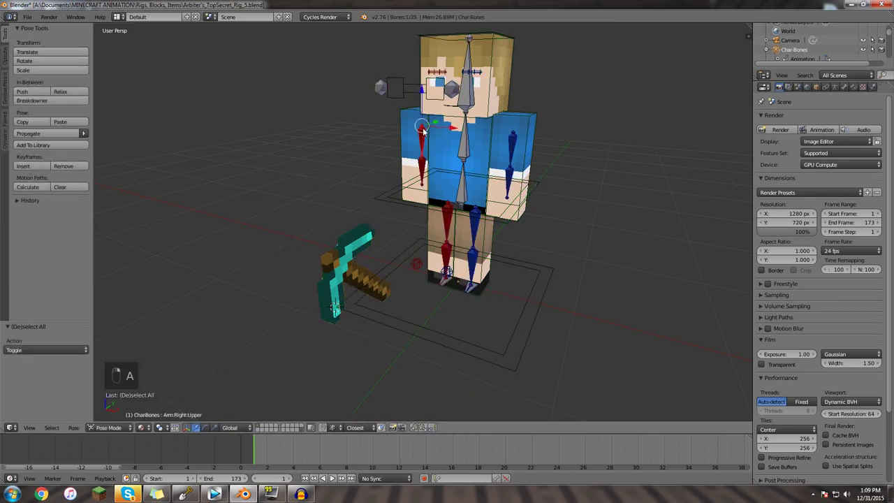
key(ctrl+Tab)
- Raise the diamond pickaxe to the height of the character's right hand and move it about 0.35 along X
right_click(343, 277)
middle_drag(342, 277, 448, 193)
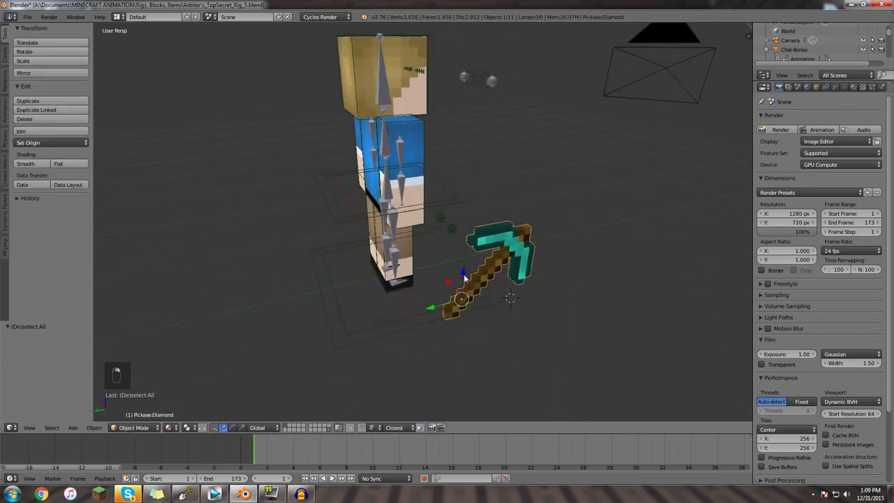
drag(448, 193, 447, 190)
middle_drag(447, 190, 456, 218)
drag(456, 217, 430, 204)
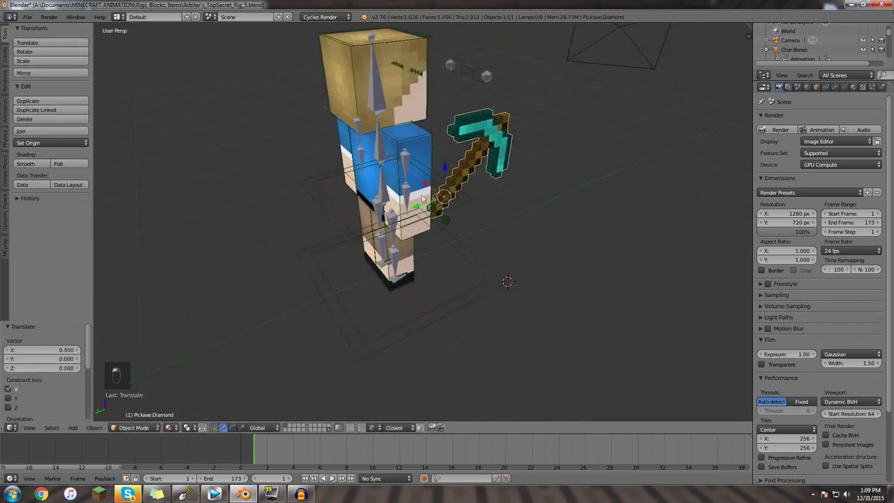
- Rotate the diamond pickaxe about 45° around the global X axis so its handle points at the hand
middle_drag(430, 202, 435, 126)
key(r)
key(x)
key(x)
right_click(484, 155)
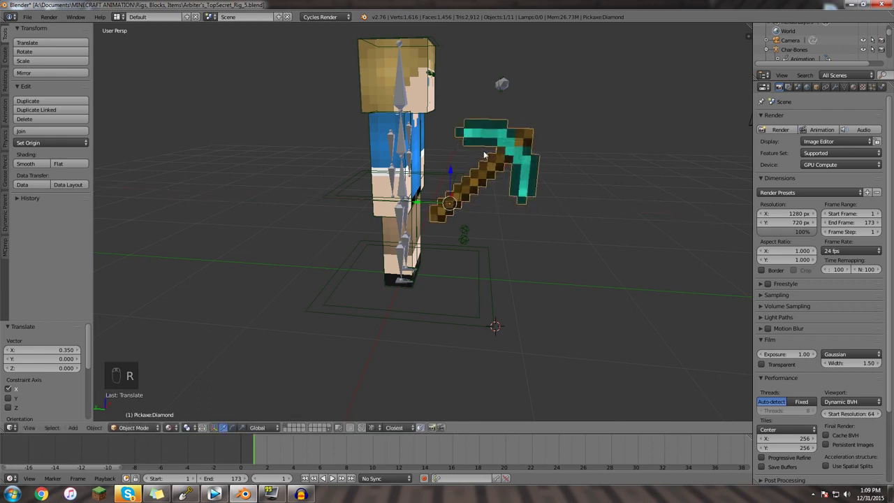
key(r)
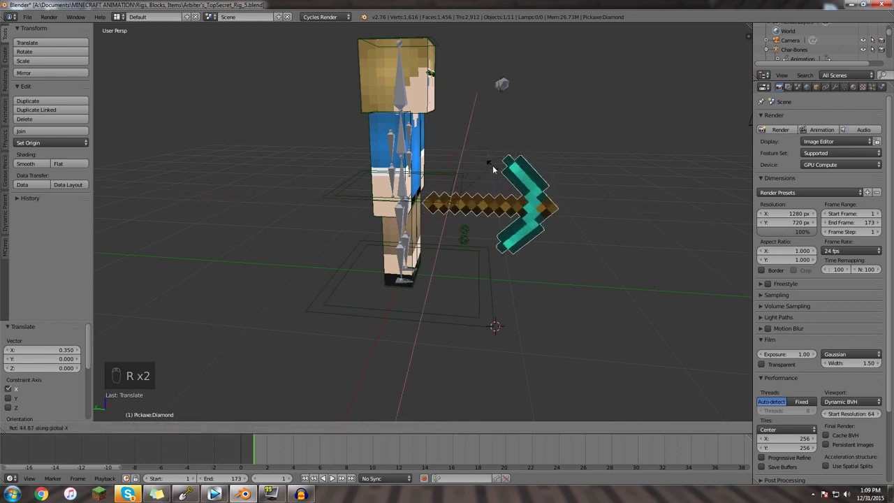
click(493, 165)
- Move the pickaxe about 0.294 along Y and fine-tune its X, Z and Y position to seat the handle in the right hand
drag(438, 204, 403, 205)
middle_drag(373, 222, 327, 246)
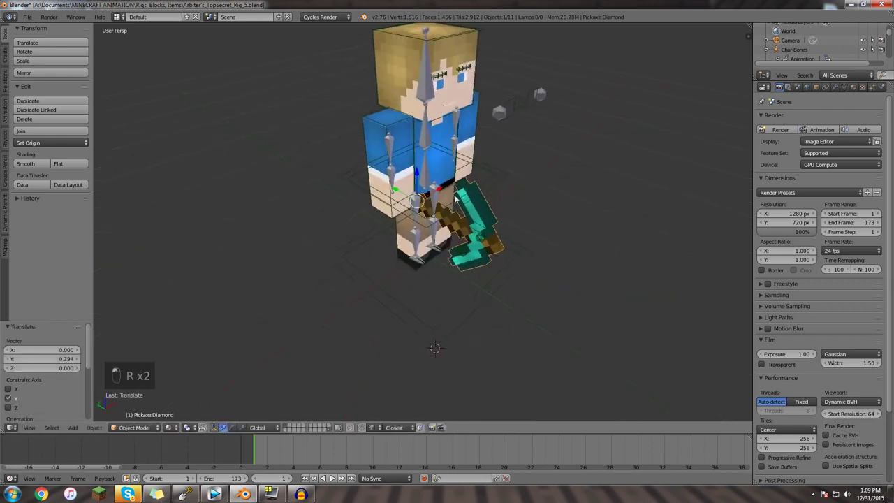
drag(437, 191, 422, 200)
middle_drag(384, 230, 411, 185)
drag(408, 174, 408, 165)
drag(380, 196, 375, 195)
- Parent the diamond pickaxe to the right lower arm bone with the Bone Relative option
middle_drag(535, 181, 440, 191)
scroll(431, 172, up, 1)
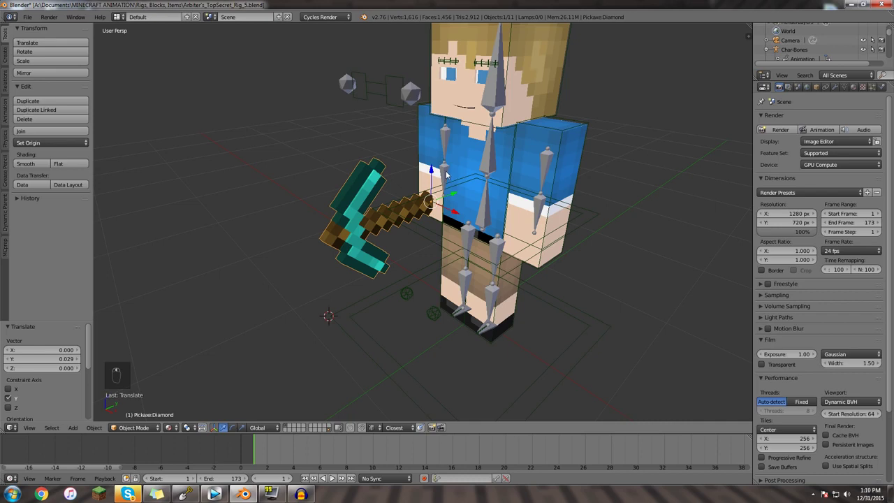
right_click(446, 174)
key(ctrl+Tab)
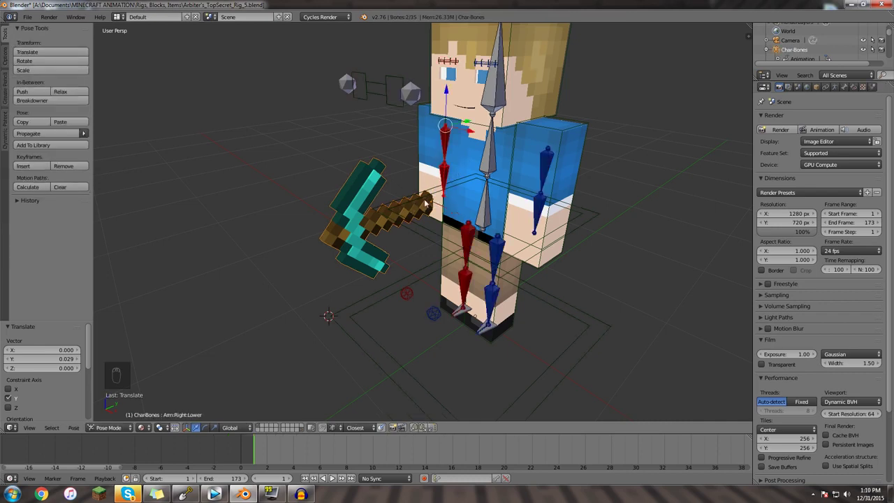
key(alt+p)
click(425, 199)
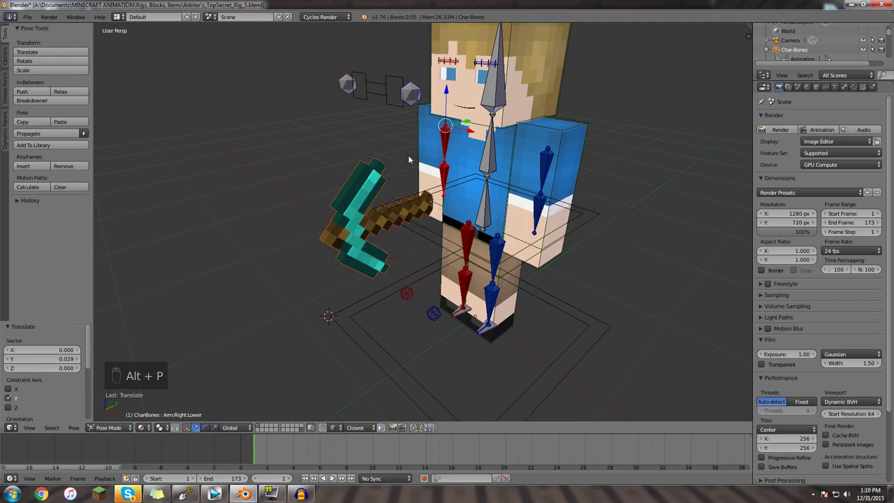
key(ctrl+p)
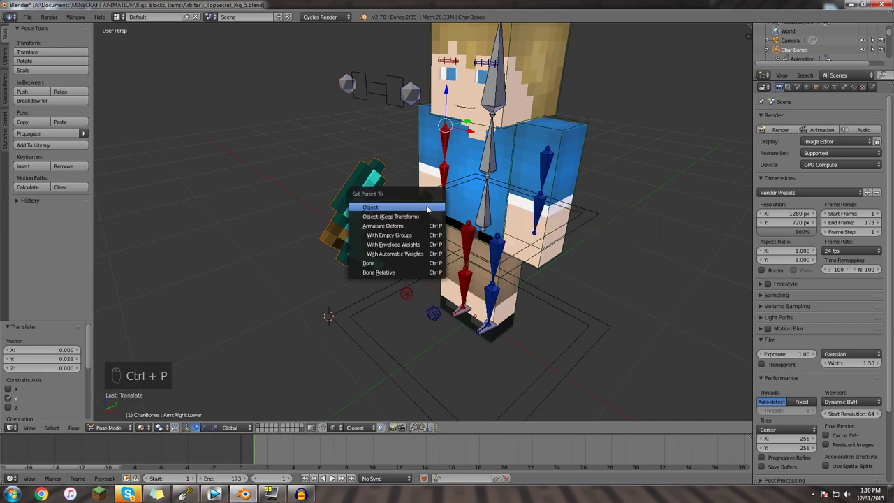
click(407, 273)
- Test the parenting by raising the right upper arm and bending the lower arm about 46°, and clear both bones' rotations
middle_drag(407, 273, 396, 223)
scroll(416, 201, down, 2)
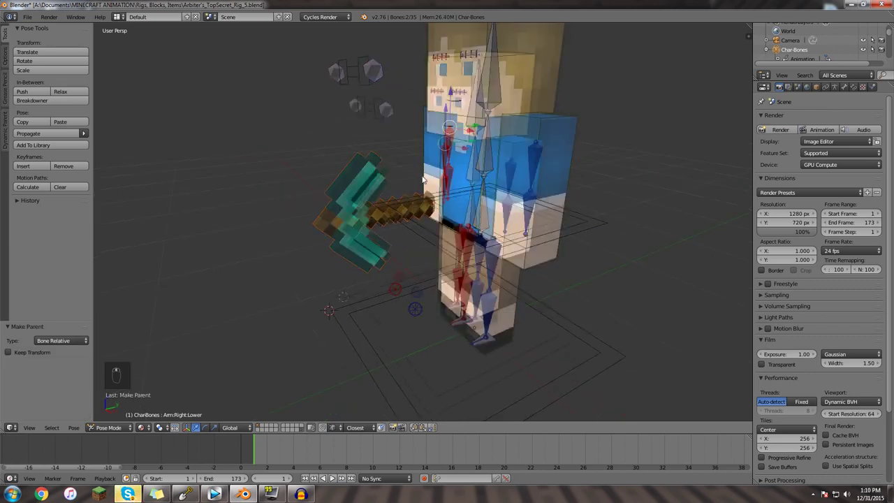
key(r)
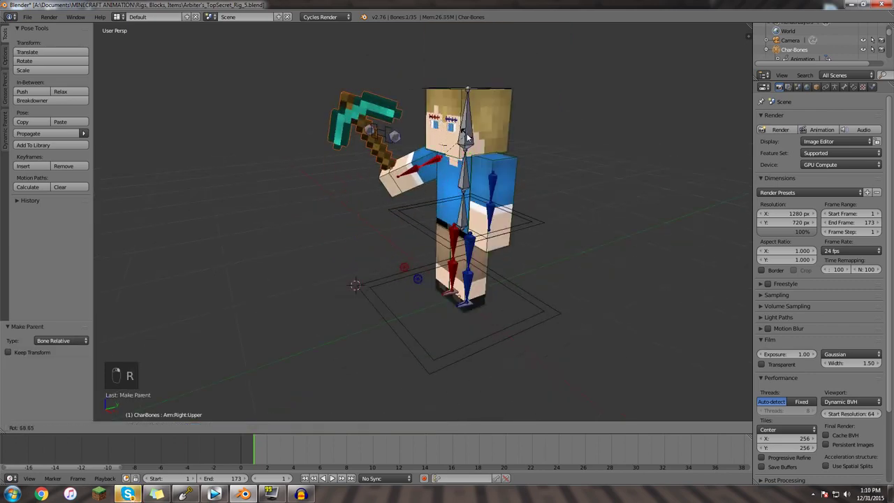
click(469, 135)
right_click(412, 163)
key(r)
click(417, 149)
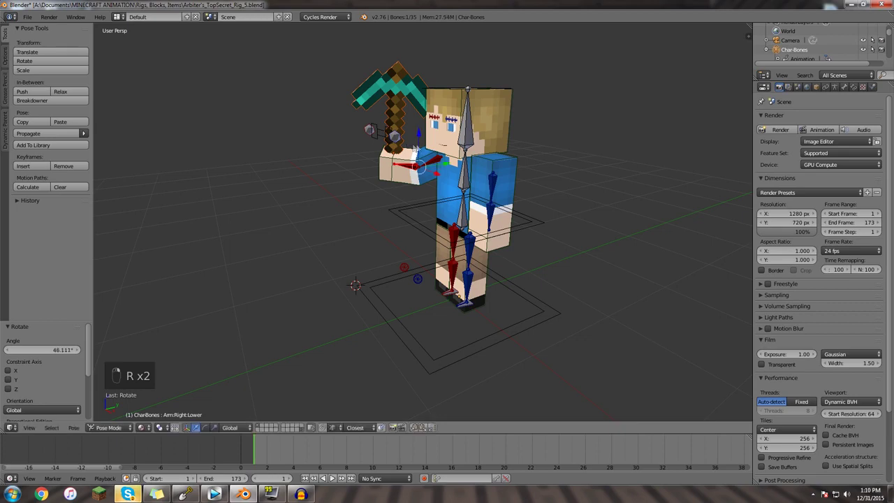
key(alt+r)
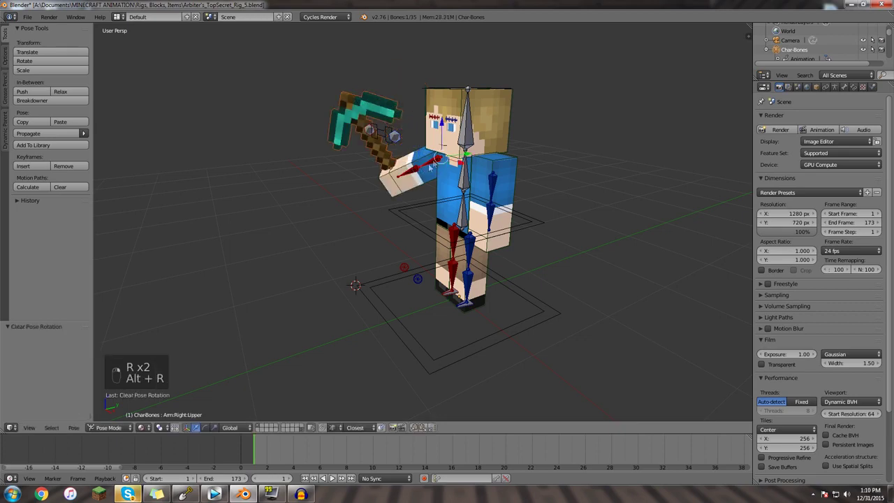
key(alt+r)
- Rotate the right upper arm about 53° and the lower arm about 43° to test the attached pickaxe
middle_drag(433, 166, 307, 194)
key(r)
click(499, 102)
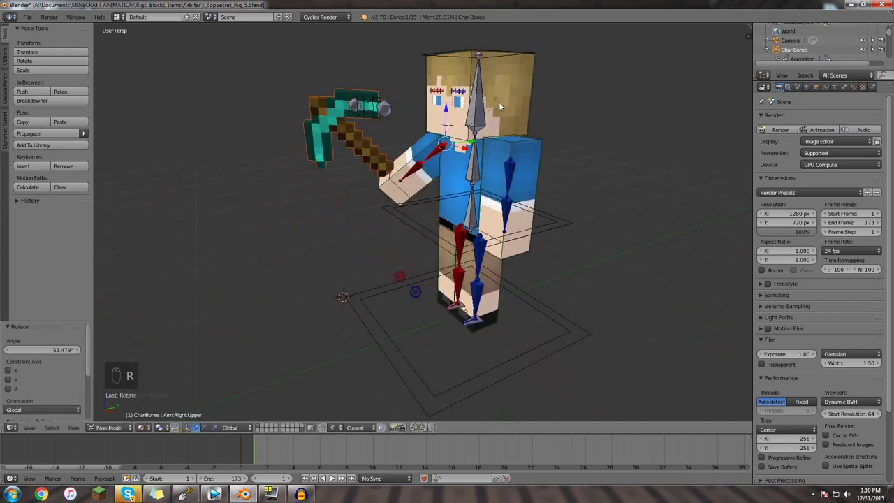
right_click(422, 164)
key(r)
click(410, 91)
right_click(408, 90)
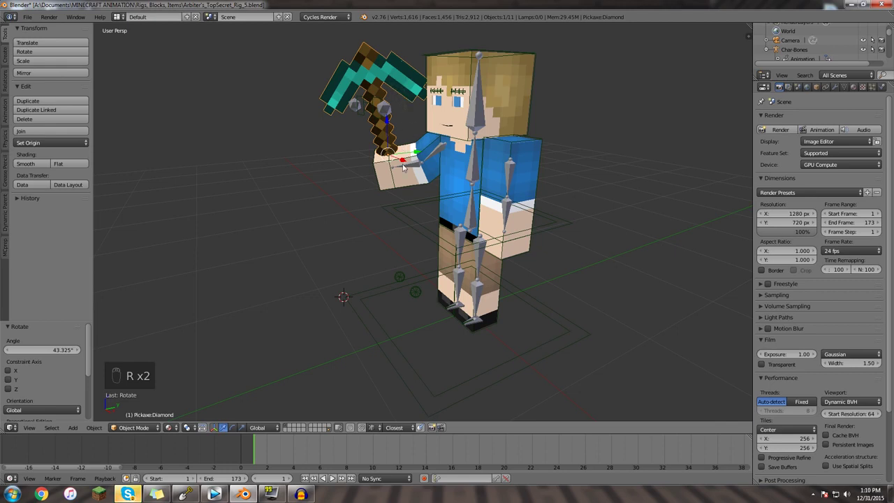
- Undo the right arm's test poses and the pickaxe's parenting
key(ctrl+z)
key(ctrl+z)
key(ctrl+z)
key(ctrl+z)
key(ctrl+z)
key(ctrl+z)
key(ctrl+z)
key(ctrl+z)
key(ctrl+z)
key(ctrl+z)
key(ctrl+z)
key(ctrl+z)
key(ctrl+z)
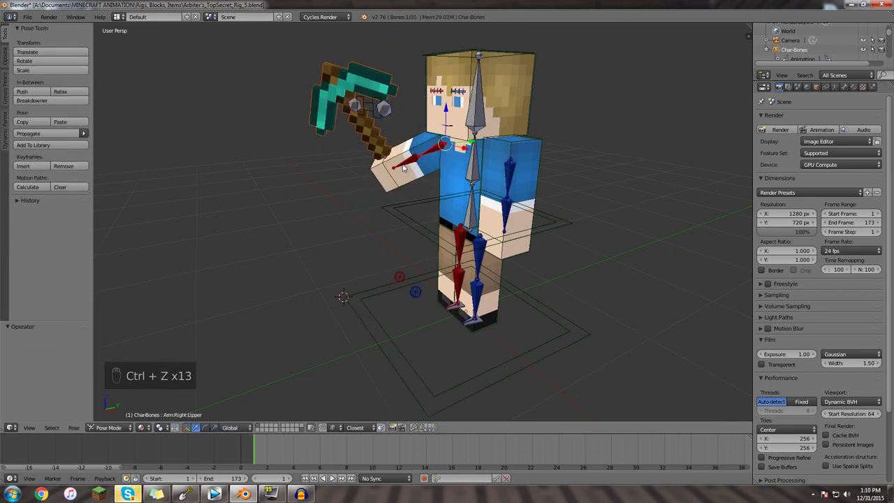
key(ctrl+z)
key(ctrl+z)
key(ctrl+z)
key(ctrl+z)
key(ctrl+z)
key(ctrl+z)
- Try rotating the right upper arm bone on its own without the pickaxe attached
key(g)
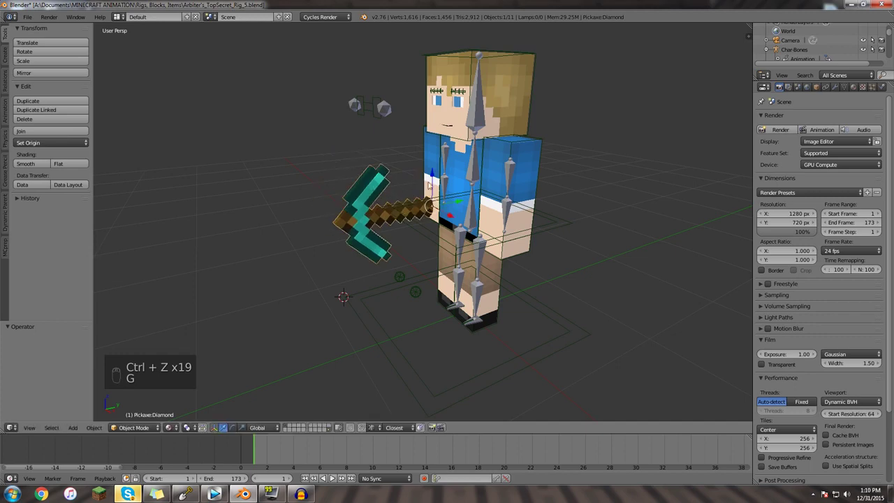
right_click(452, 168)
key(r)
right_click(488, 166)
middle_drag(390, 182, 561, 188)
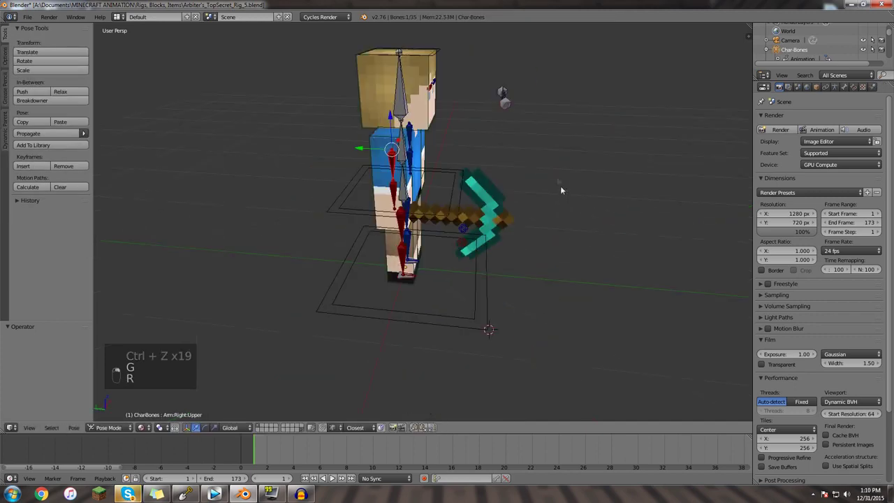
key(r)
click(512, 206)
middle_drag(511, 206, 438, 211)
- Select the diamond pickaxe object and view the character from the side
right_click(492, 234)
middle_drag(492, 234, 368, 199)
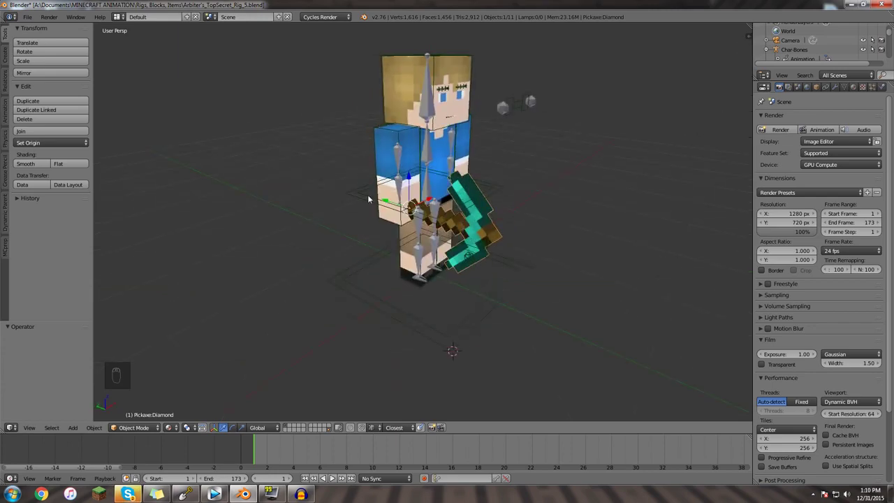
middle_drag(358, 200, 513, 167)
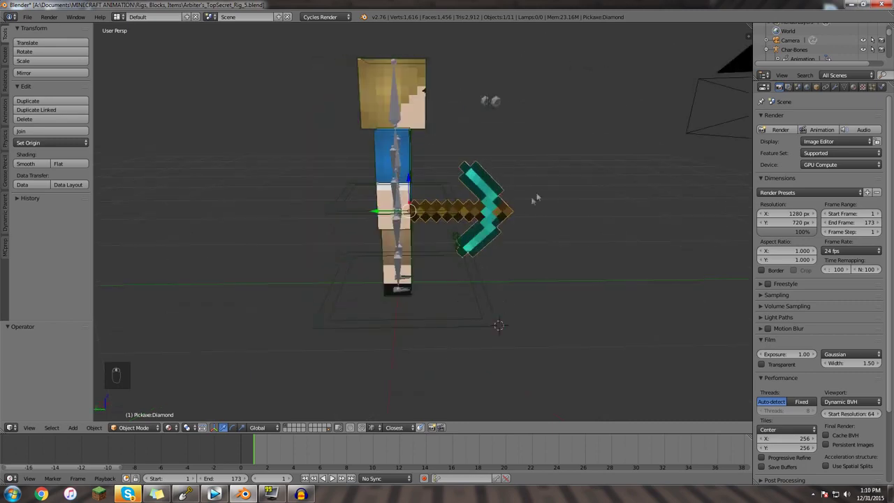
- Try rotating the pickaxe upward about 47° and sliding it along its Y axis, and undo both changes
key(r)
click(419, 180)
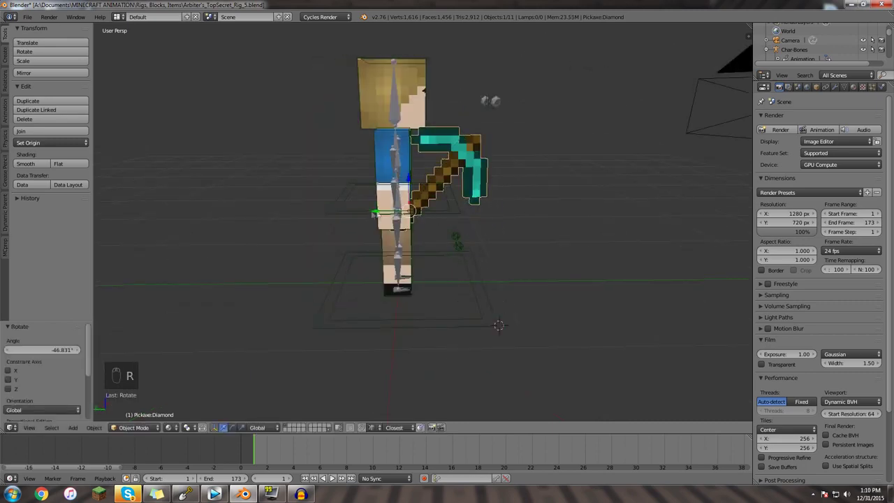
drag(374, 213, 457, 204)
key(ctrl+z)
key(ctrl+z)
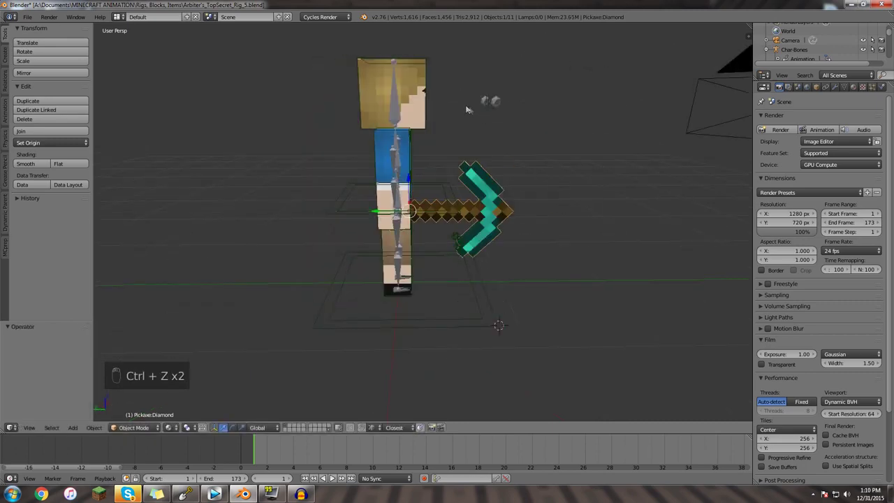
key(r)
right_click(529, 187)
- Rotate the pickaxe about 49° around the global X axis and move it about 0.43 units forward, away from the hand
key(r)
key(x)
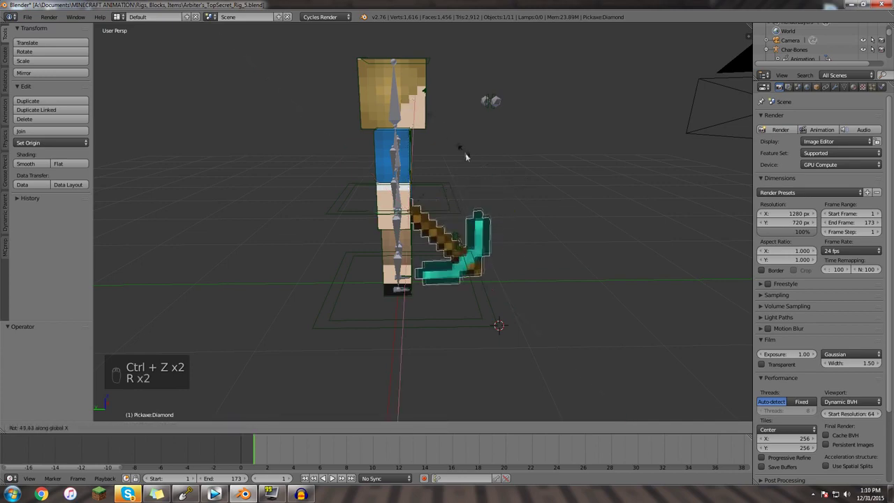
click(464, 155)
key(g)
click(457, 255)
middle_drag(457, 255, 432, 225)
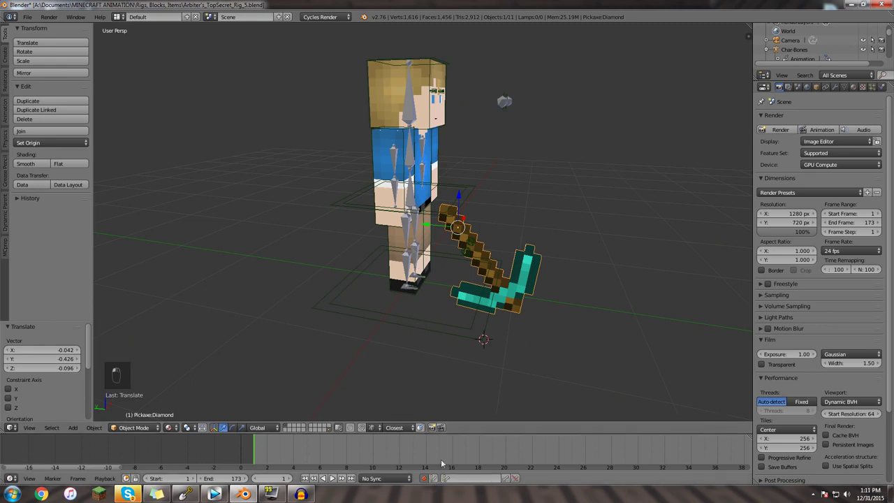
- Deselect everything and display the Dynamic Parent add-on's tools
middle_drag(461, 293, 344, 235)
key(a)
click(5, 208)
middle_drag(218, 206, 206, 315)
- Switch to Chrome, search for "blender dynamic parent", view the dynamic_parent.py download page, and close the browser
click(38, 493)
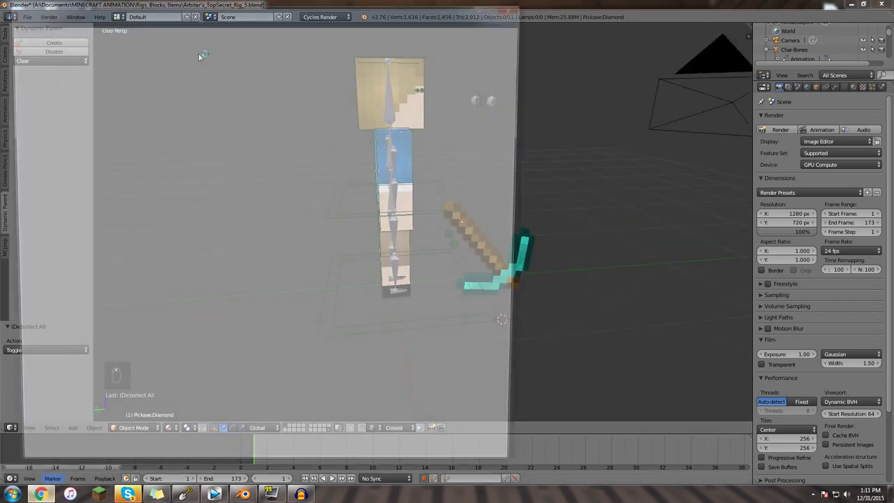
click(187, 29)
text(blender dynamic pa)
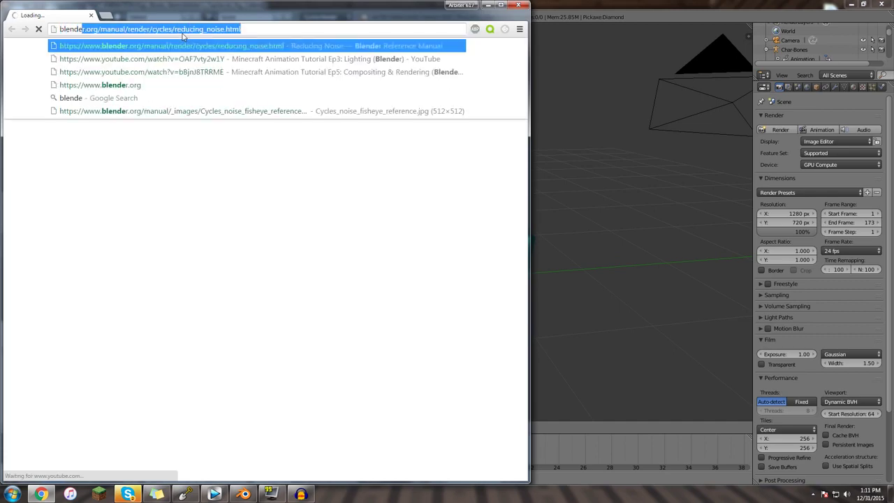
text(rent)
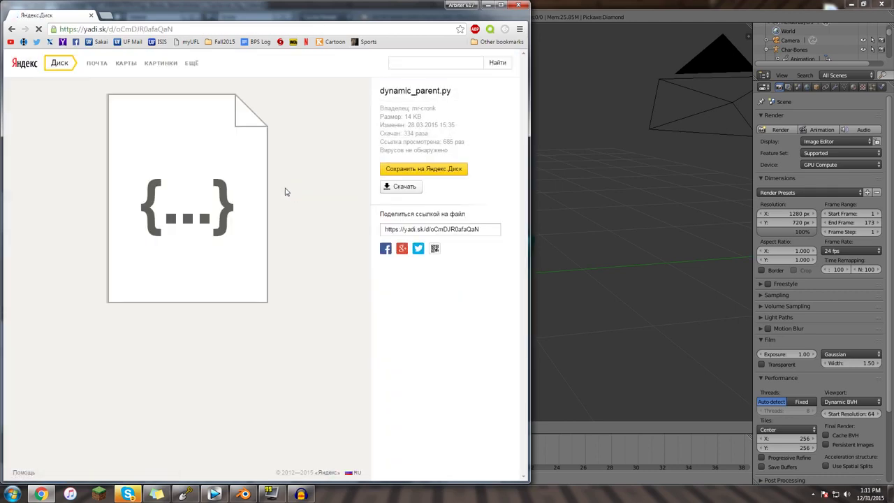
click(516, 8)
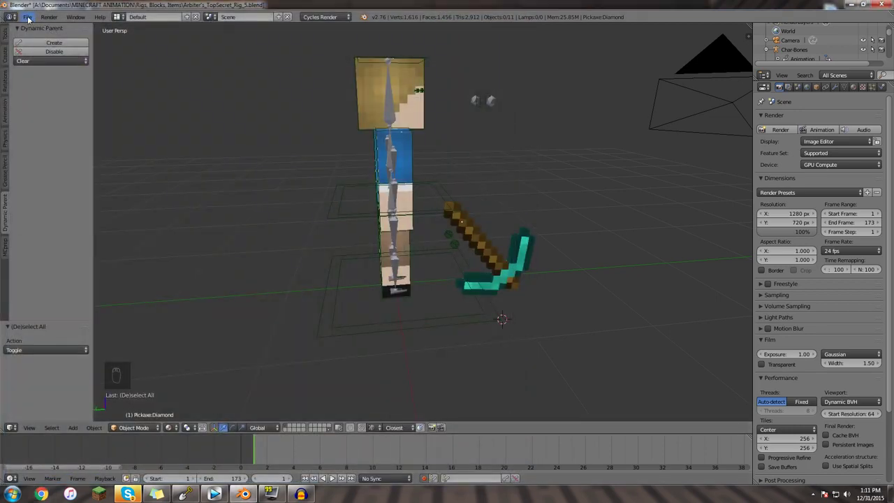
- Review the add-on preferences and the install-from-file dialog without installing anything, and close the preferences
click(27, 18)
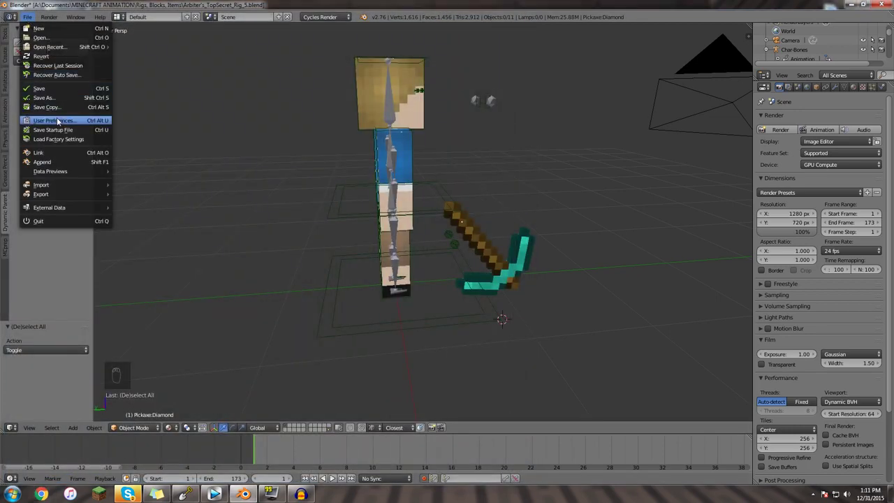
click(58, 122)
click(183, 30)
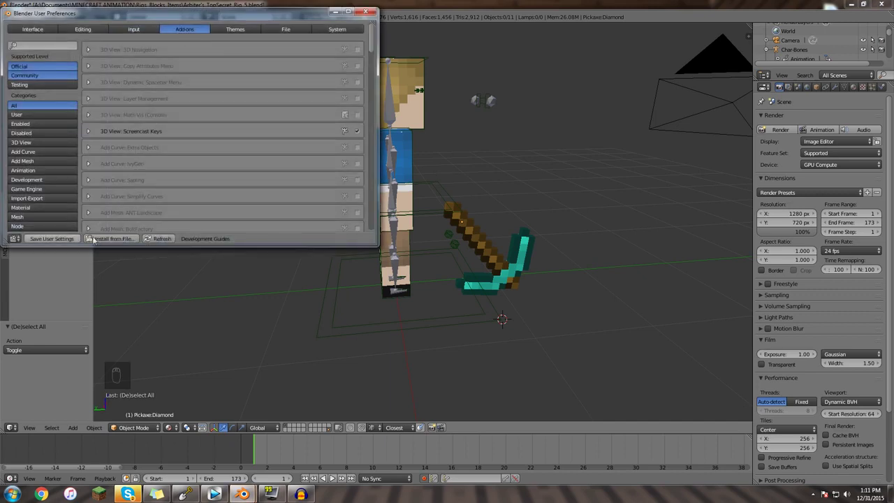
click(97, 239)
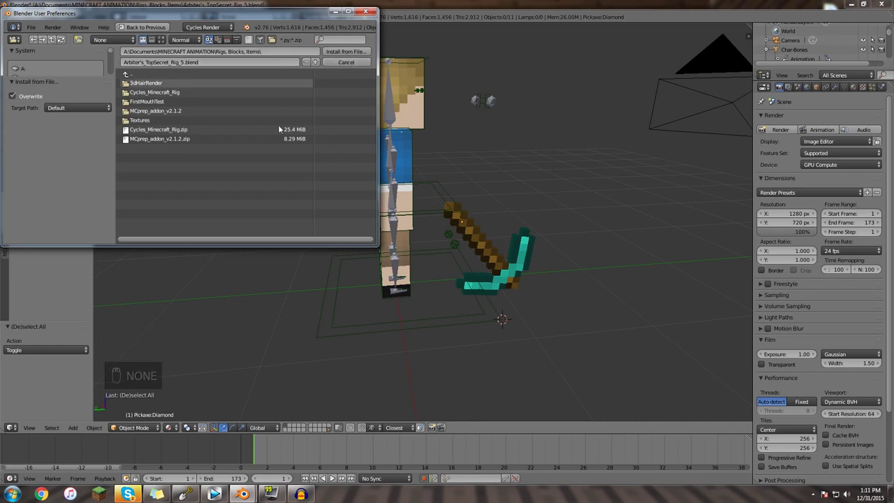
click(345, 63)
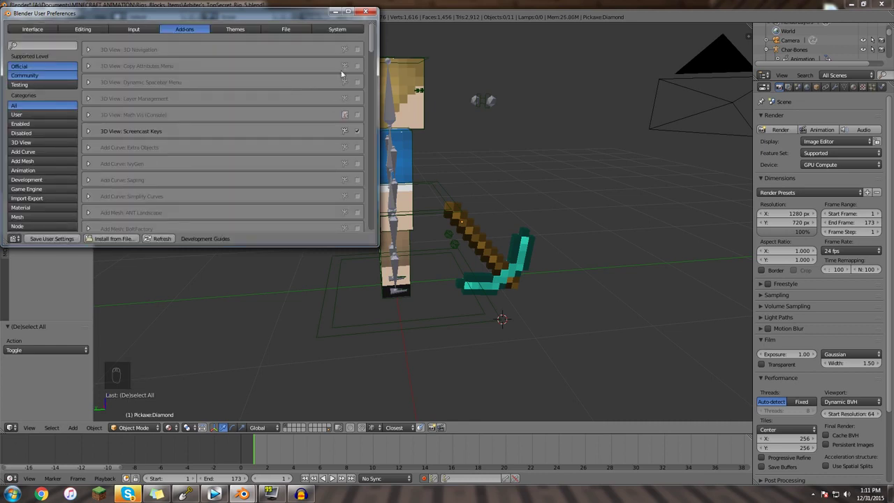
drag(371, 40, 394, 209)
click(370, 11)
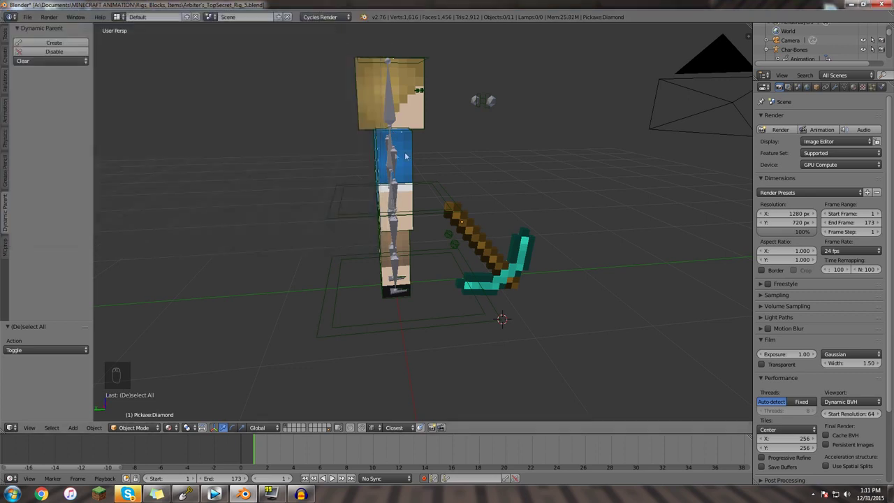
- Select the rig's body bone and insert a LocRot keyframe for it at frame 1
shift+middle_drag(405, 155, 336, 161)
right_click(380, 180)
middle_drag(369, 185, 384, 194)
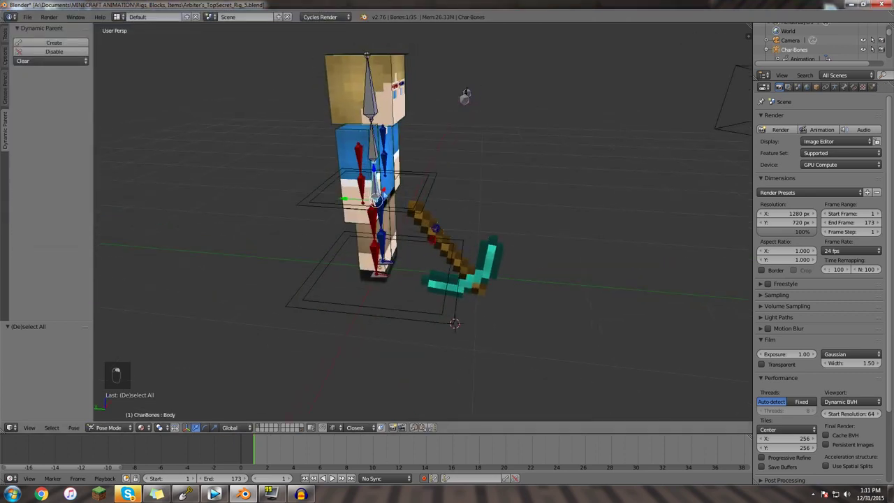
key(i)
click(406, 166)
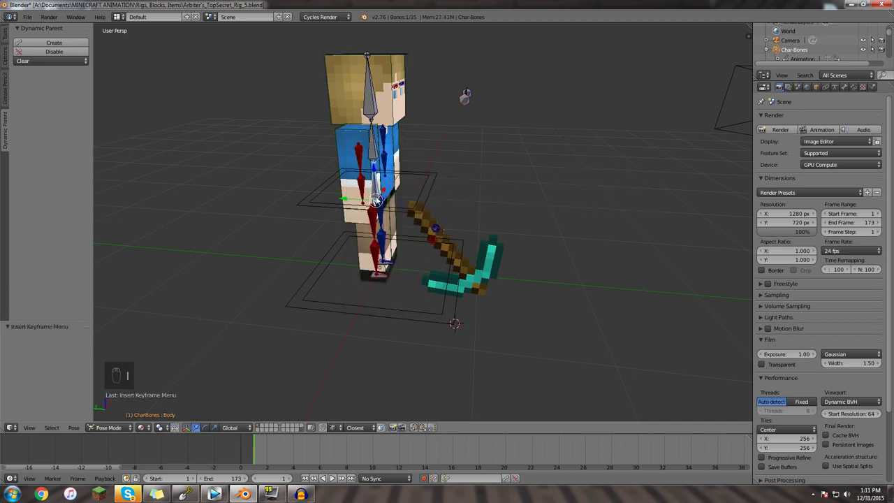
key(i)
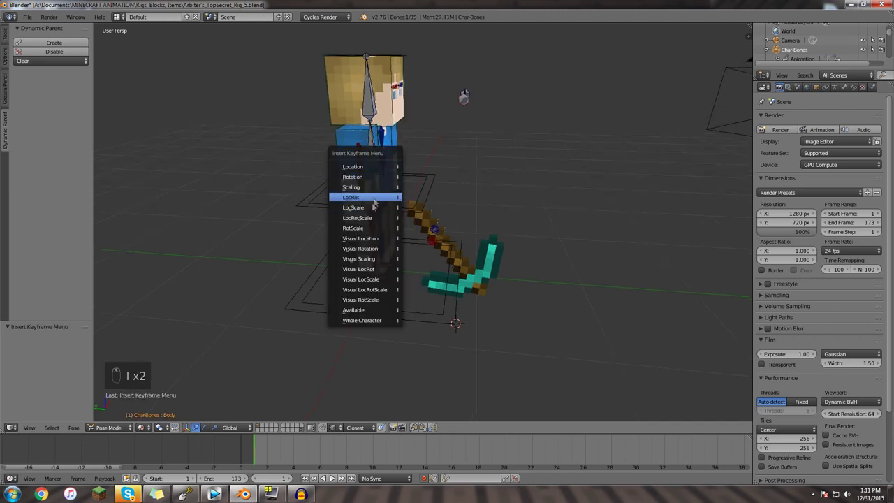
click(373, 200)
middle_drag(373, 200, 381, 199)
- Rotate the body bone about 2.8° and the right upper arm about 2° at frame 1, and reselect the body bone
key(r)
click(382, 200)
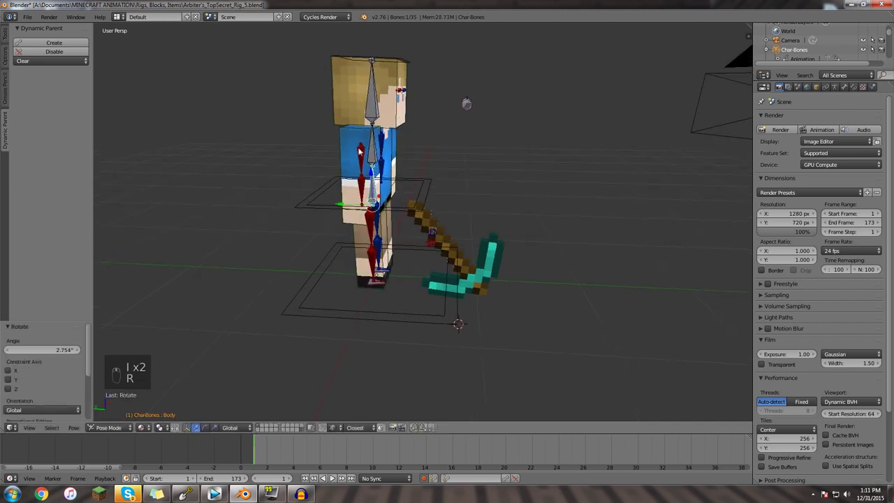
right_click(360, 152)
key(r)
click(358, 155)
right_click(372, 191)
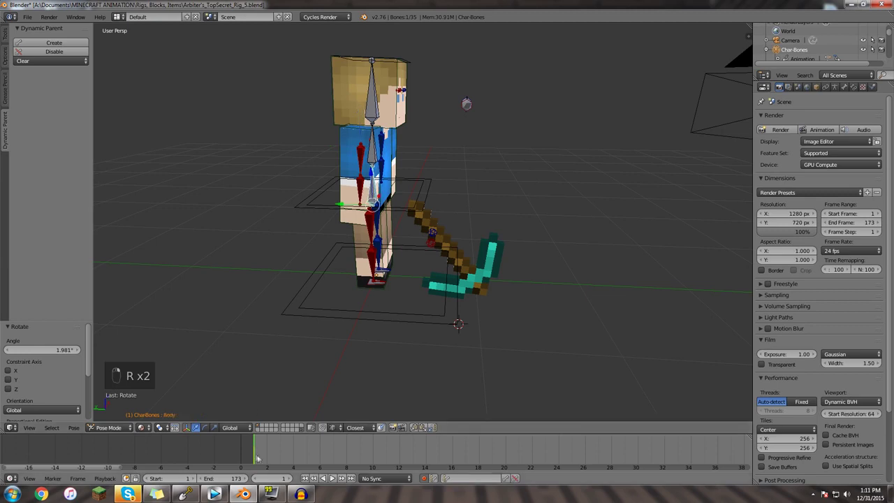
- At frame 9, lean the body bone back about 10.5° and rotate the chest bone
scroll(348, 448, down, 2)
click(316, 448)
key(r)
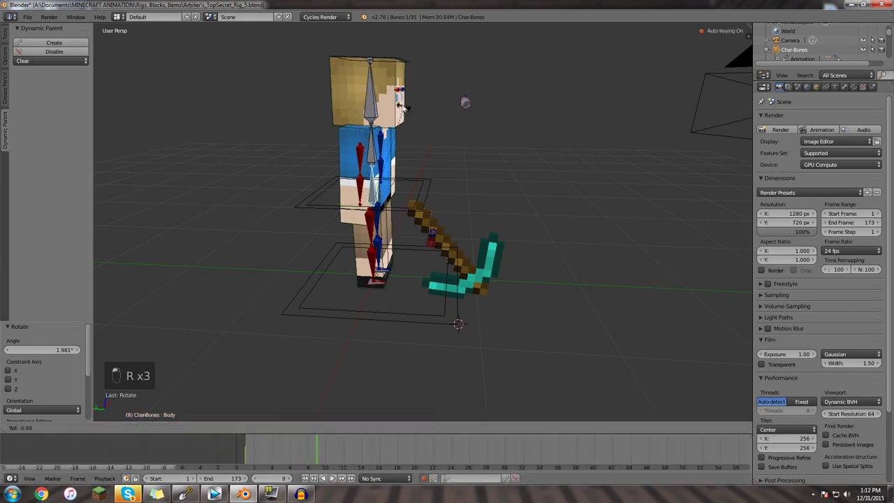
click(387, 104)
right_click(362, 145)
key(r)
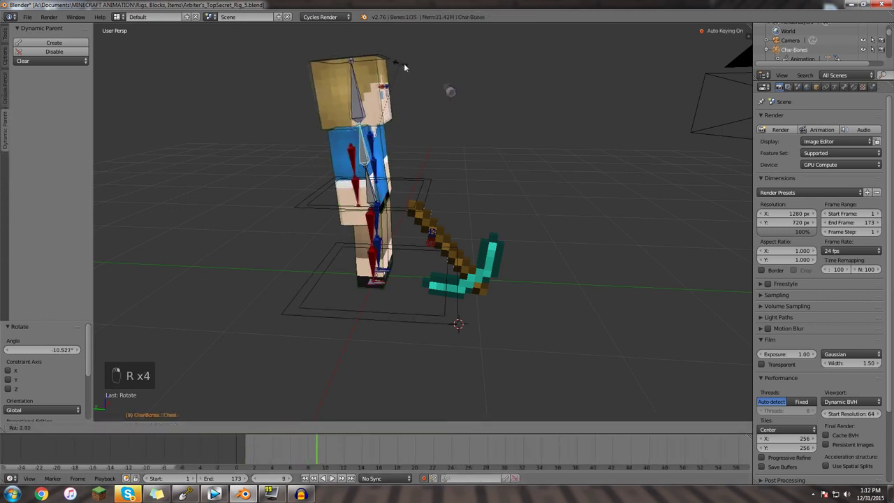
click(409, 70)
- At frame 19, clear the body bone's rotation, lean it forward toward the pickaxe, and twist it about 10° around Z
drag(319, 449, 406, 458)
key(alt+r)
key(r)
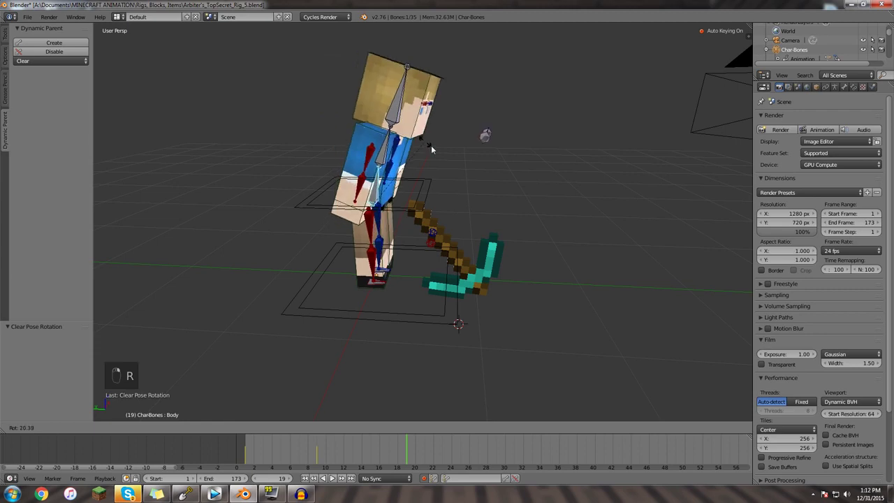
click(433, 148)
key(r)
key(z)
key(Return)
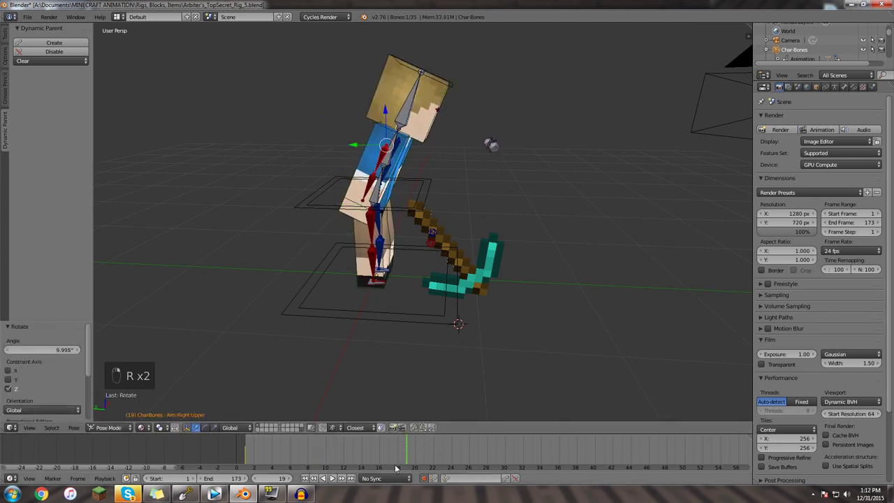
- Rotate the right upper arm bone about 6.5° at frame 10
drag(360, 452, 407, 443)
key(r)
click(364, 405)
- At frame 19, swing the right upper arm forward about 54°, turn it about 58° around global Z, and adjust it another 7.5° toward the pickaxe
key(r)
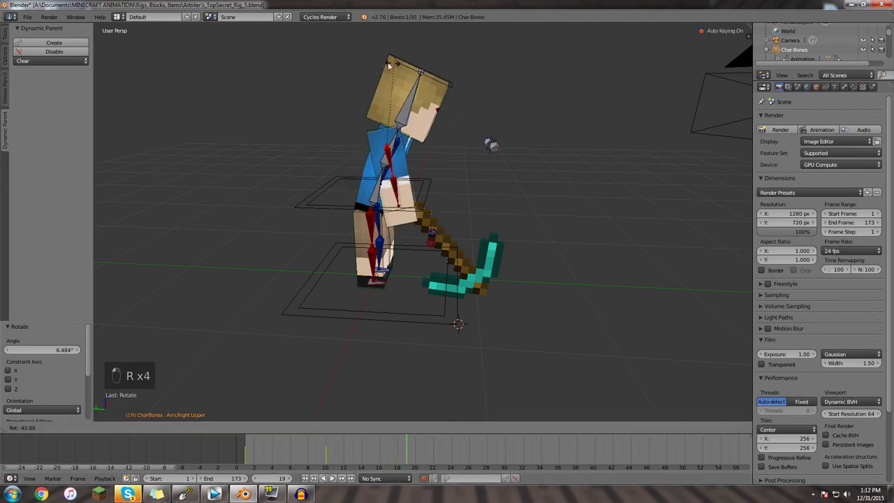
click(463, 169)
middle_drag(463, 170, 388, 211)
key(r)
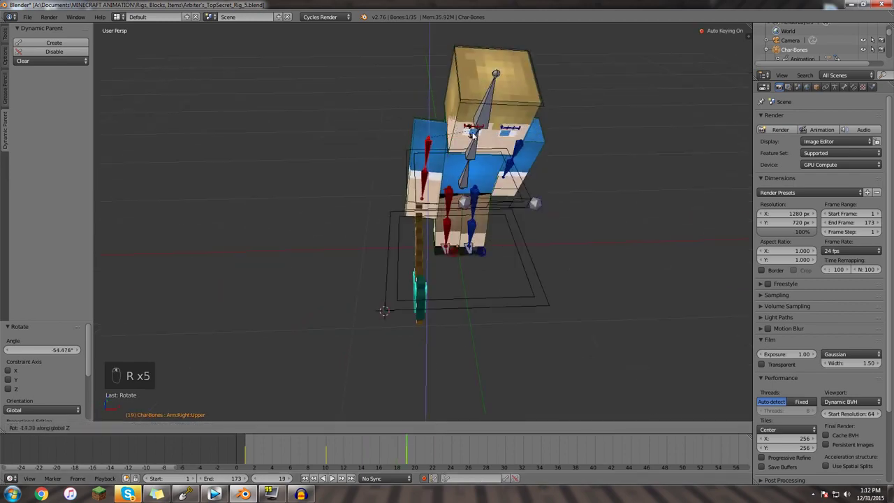
click(474, 135)
middle_drag(401, 241, 492, 209)
key(r)
click(447, 90)
middle_drag(447, 91, 438, 117)
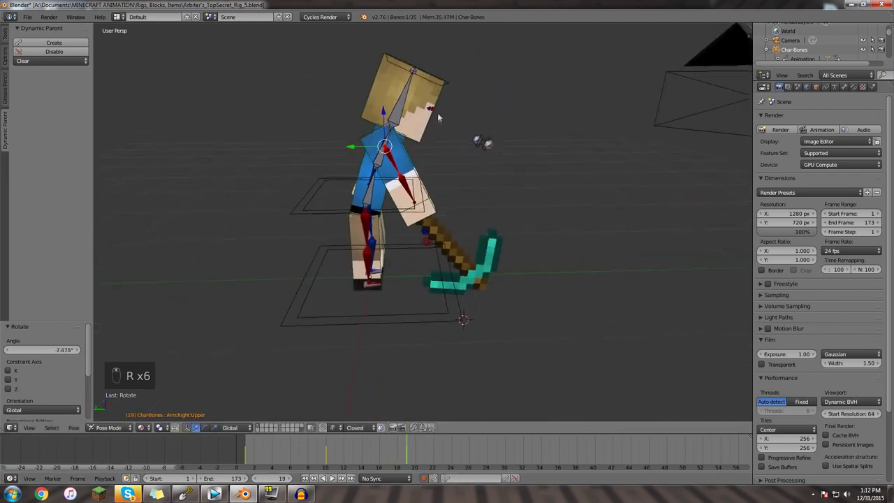
- At frame 31, clear the rotations of the body and right upper arm bones, and rotate the upper arm about 10.7°
drag(405, 451, 452, 448)
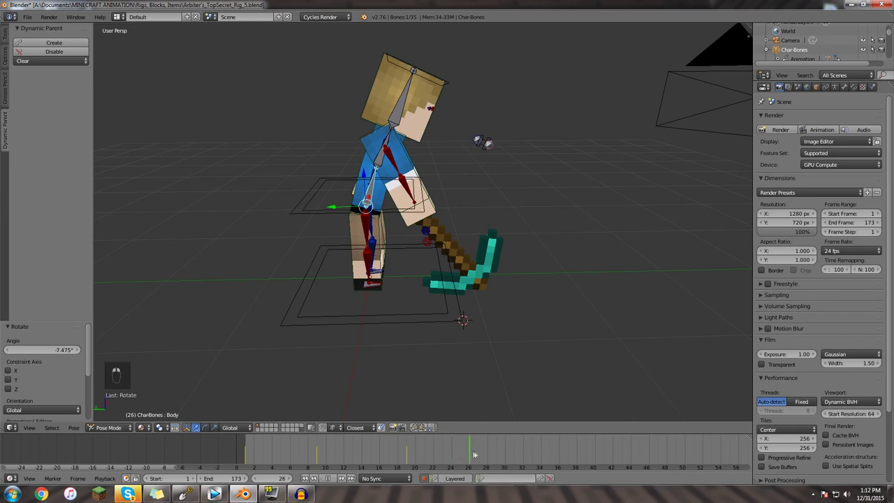
click(519, 451)
key(alt+r)
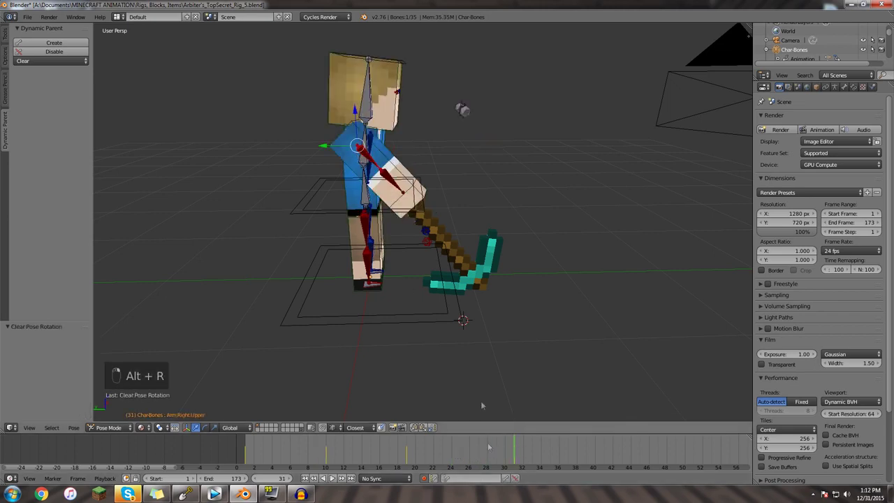
key(alt+r)
key(r)
click(391, 156)
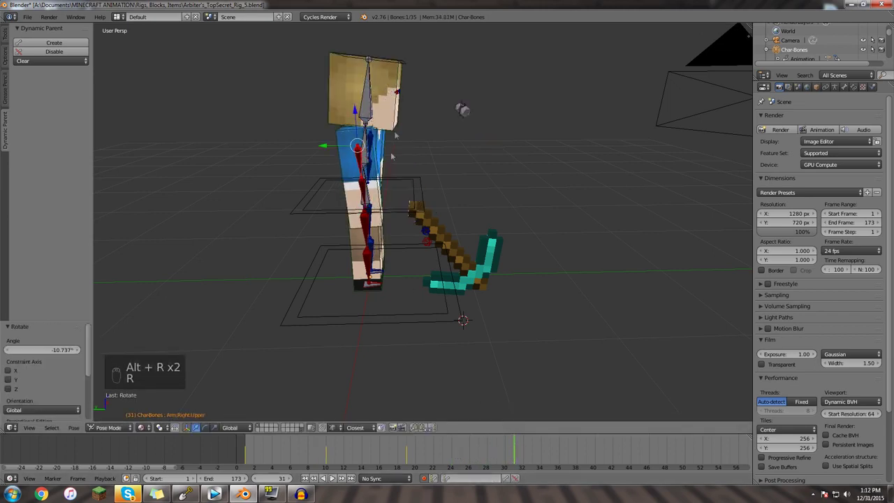
- Key the right lower arm's rotation at frames 12 and 19, and at frame 31 clear it and bend the arm about 39°
drag(477, 446, 514, 444)
key(r)
click(417, 142)
key(alt+r)
key(r)
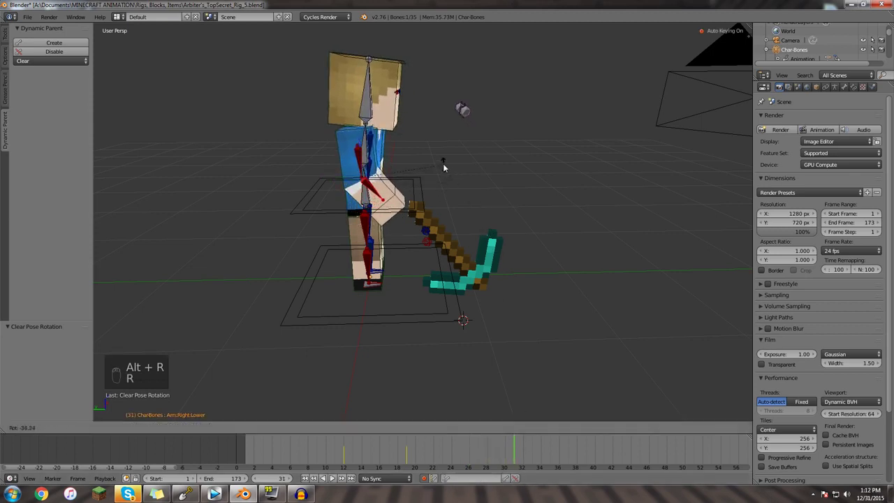
click(443, 164)
- Refine the right upper arm's pose at frame 31 from several angles, including rotations of about 9° and 11.7°
right_click(403, 168)
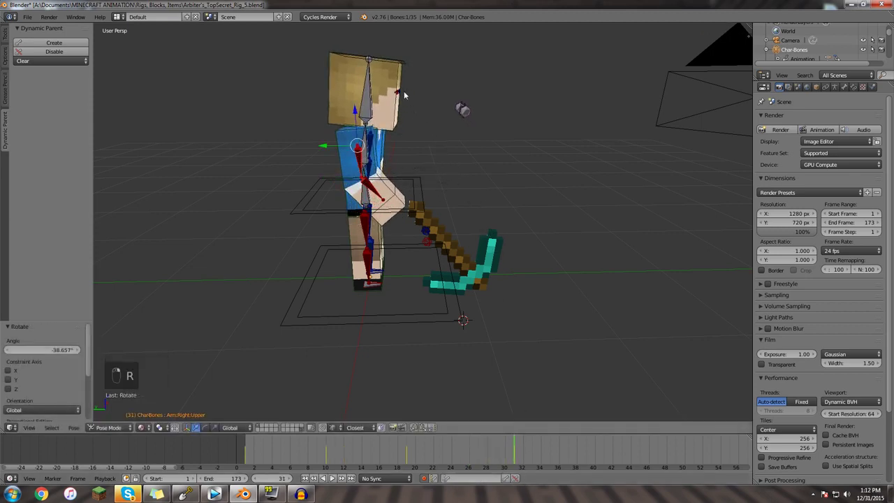
key(r)
right_click(431, 108)
middle_drag(430, 109, 306, 113)
key(r)
click(311, 98)
middle_drag(503, 115, 710, 115)
key(r)
click(453, 81)
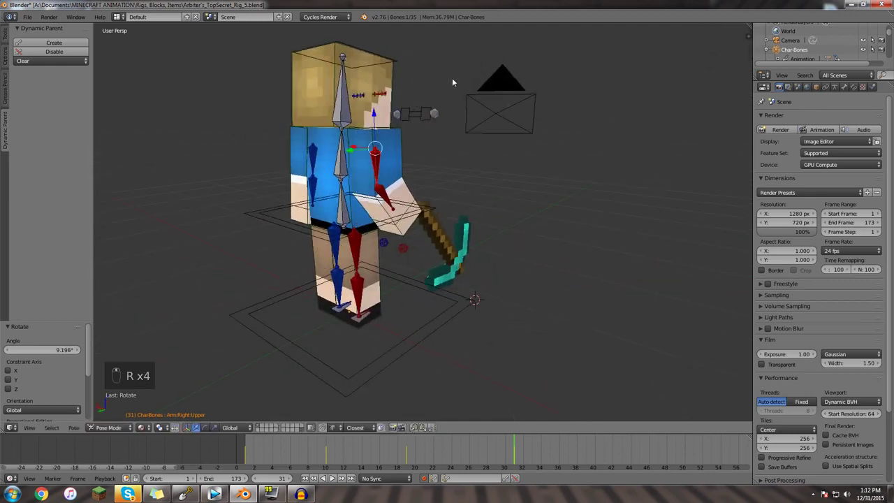
middle_drag(453, 81, 329, 100)
key(r)
click(462, 42)
- At frame 19, attach the diamond pickaxe to the right lower arm bone with a dynamic parent constraint
drag(512, 447, 362, 446)
middle_drag(382, 278, 376, 179)
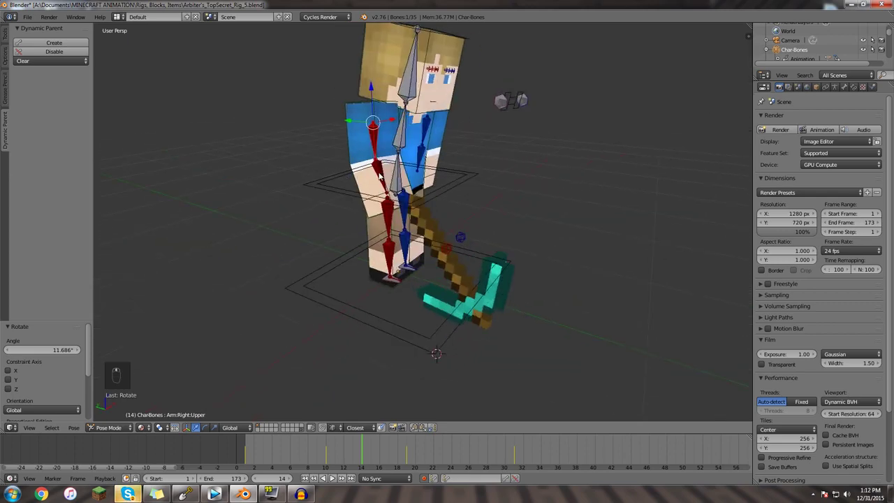
middle_drag(368, 235, 376, 234)
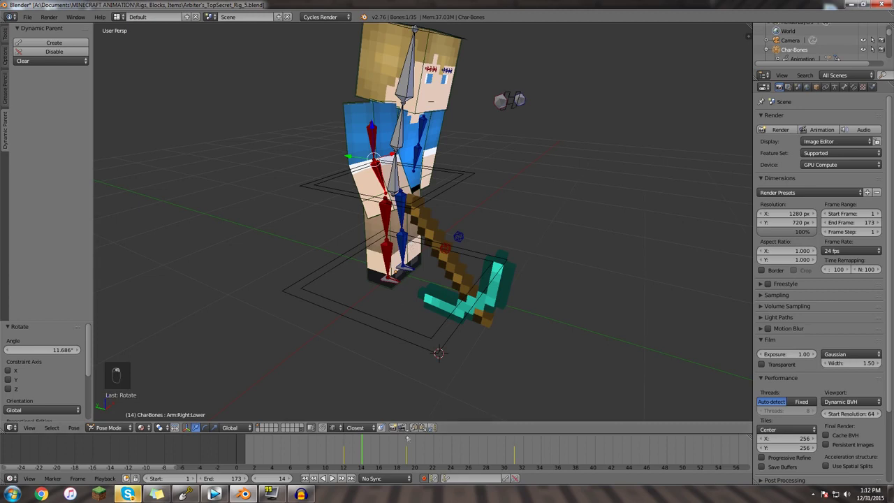
key(alt+a)
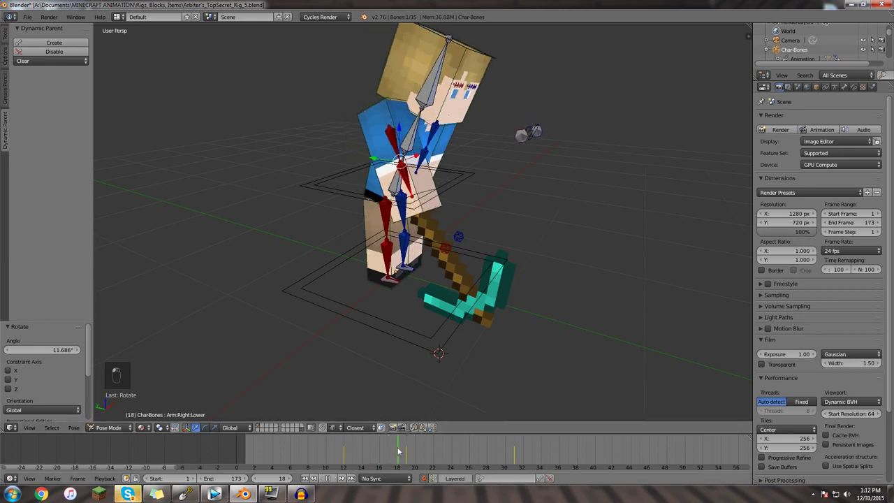
drag(398, 452, 408, 451)
key(alt+a)
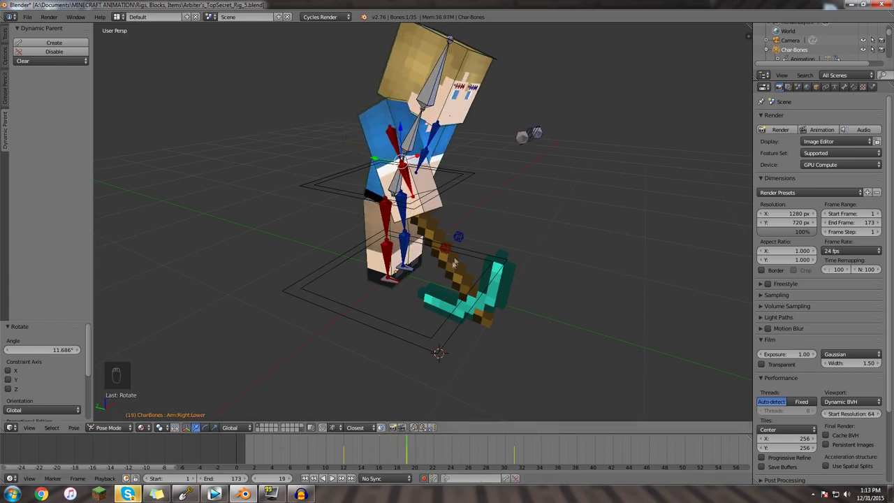
right_click(451, 272)
middle_drag(327, 288, 388, 281)
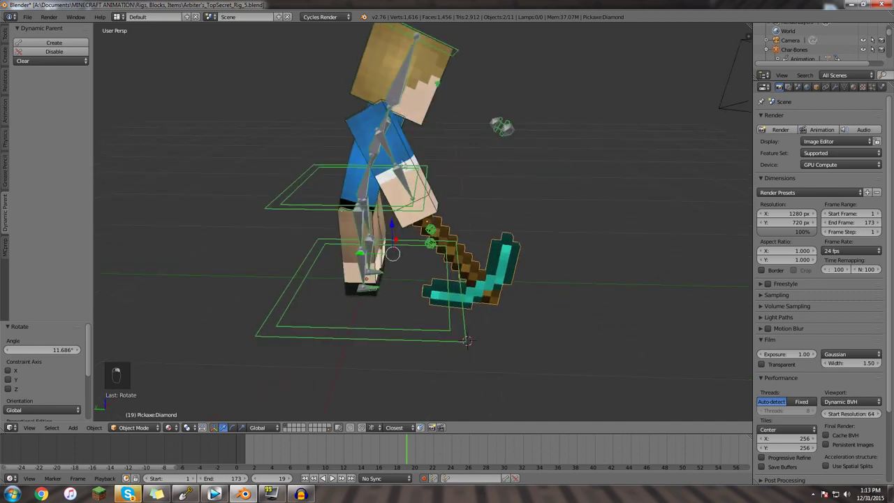
middle_drag(416, 233, 437, 286)
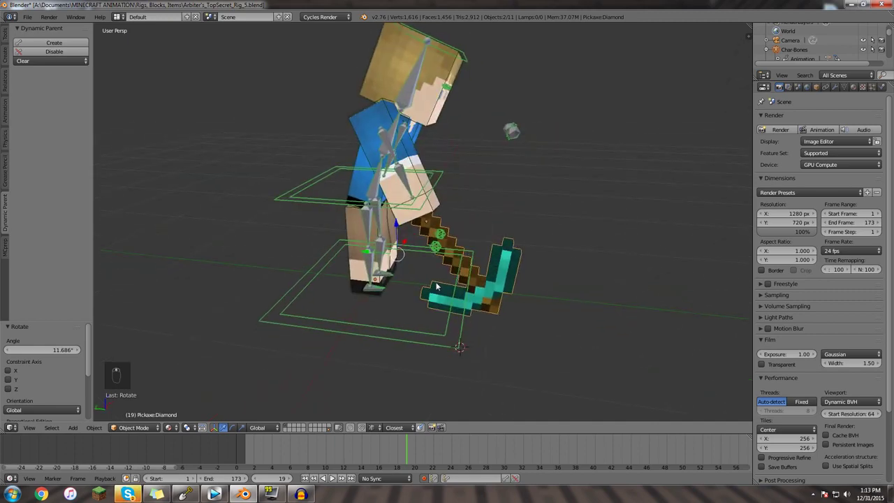
click(45, 43)
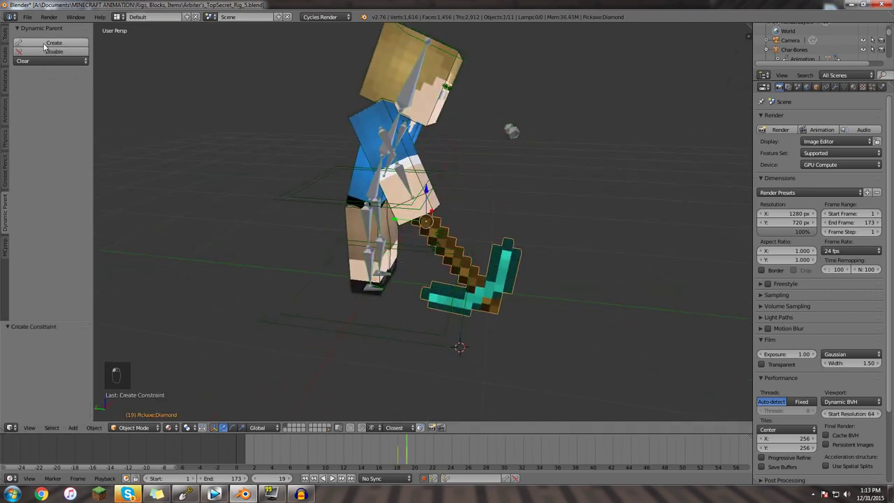
- At frame 28, rotate the right lower arm bone about -46.8° to raise the attached pickaxe
key(shift+alt+a)
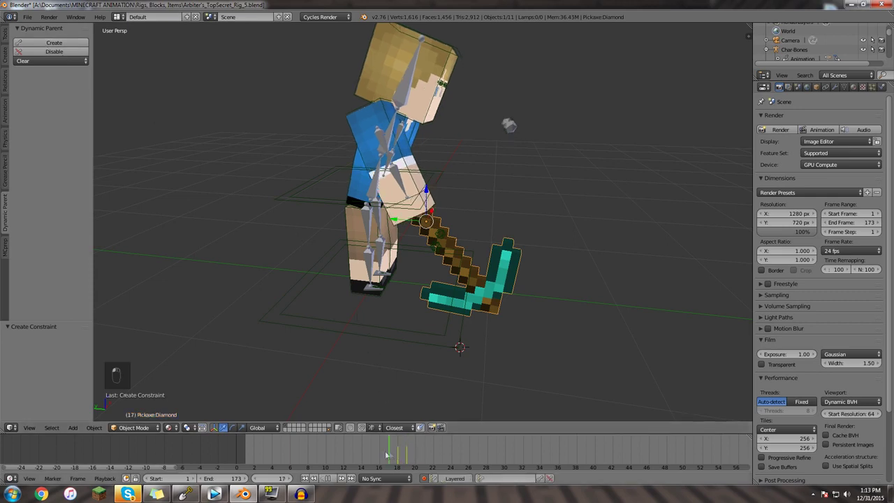
drag(348, 449, 588, 452)
middle_drag(522, 203, 435, 246)
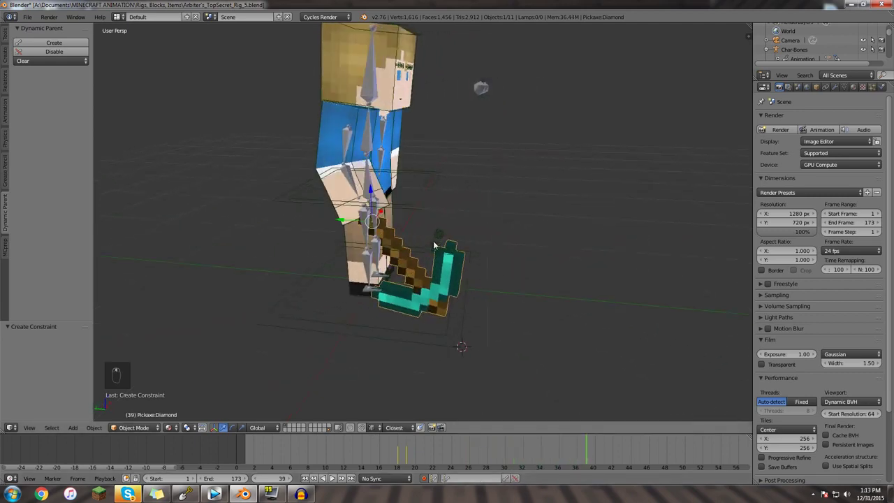
right_click(345, 142)
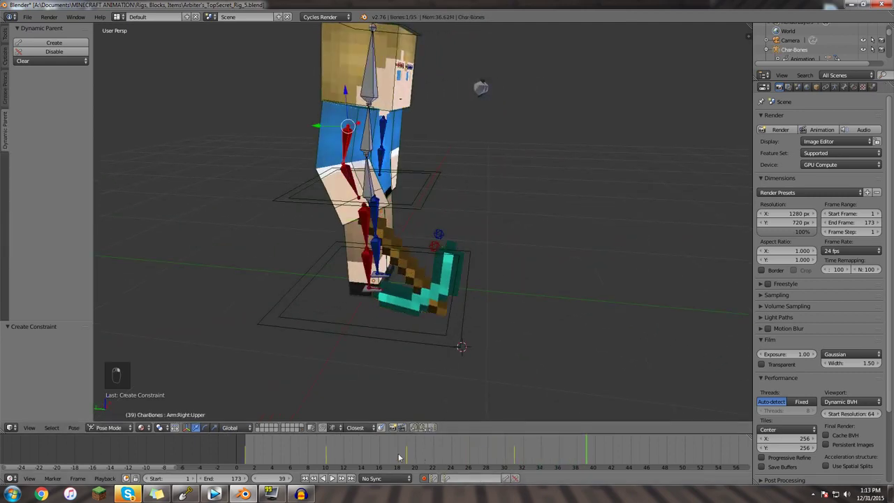
drag(399, 456, 437, 455)
key(alt+a)
key(alt+a)
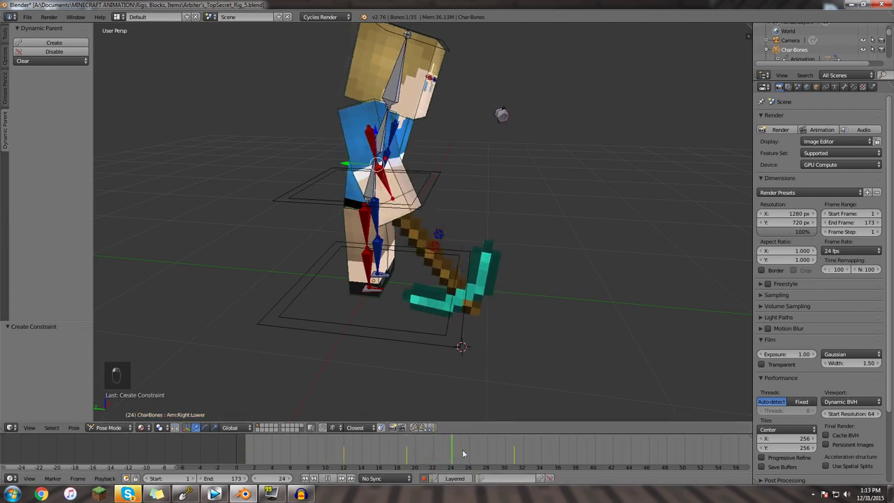
key(alt+a)
key(r)
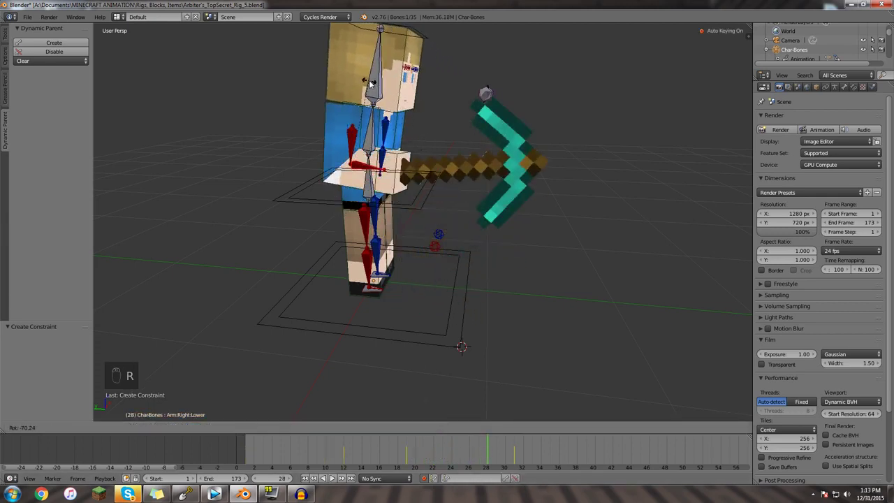
click(500, 433)
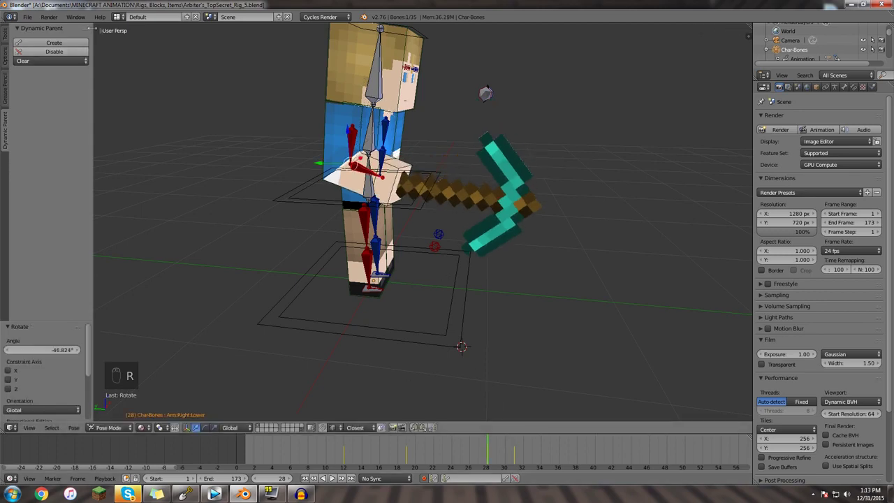
- In the Animation layout's dope sheet, move the right lower arm's last keyframe to frame 42
click(121, 16)
click(143, 38)
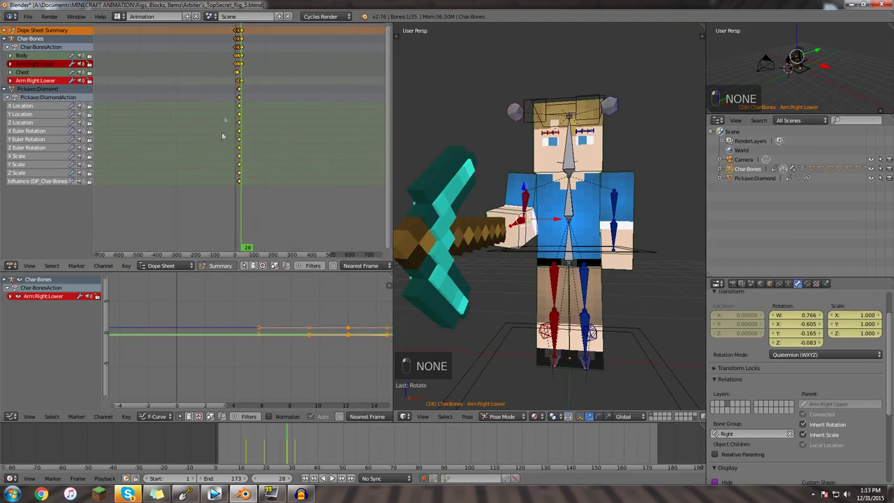
middle_drag(238, 142, 224, 147)
scroll(214, 94, up, 5)
middle_drag(180, 99, 266, 102)
scroll(280, 97, up, 9)
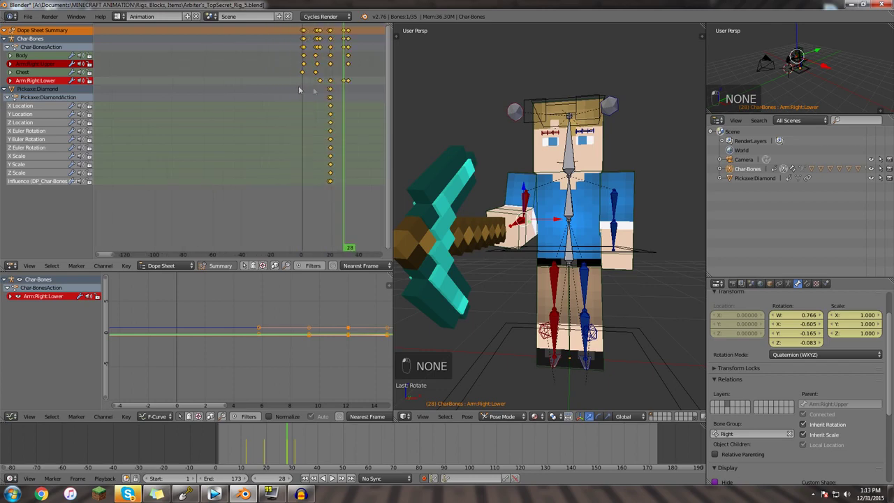
middle_drag(354, 85, 305, 84)
key(g)
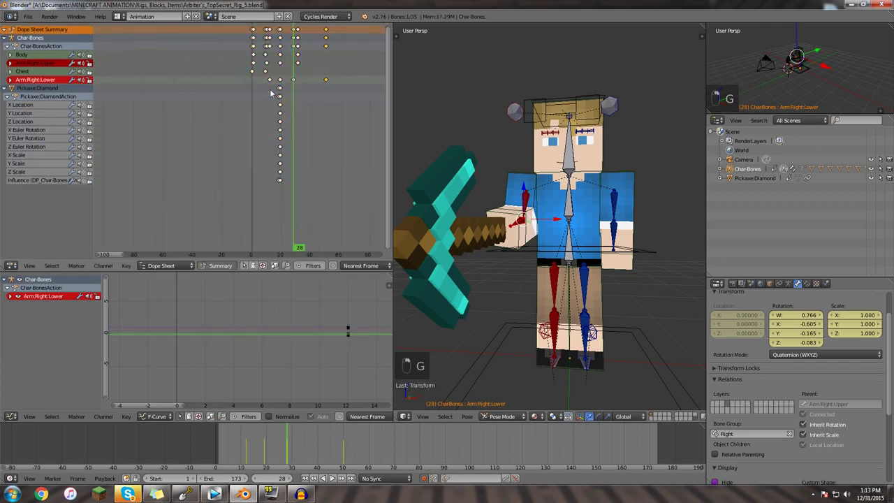
drag(269, 94, 317, 105)
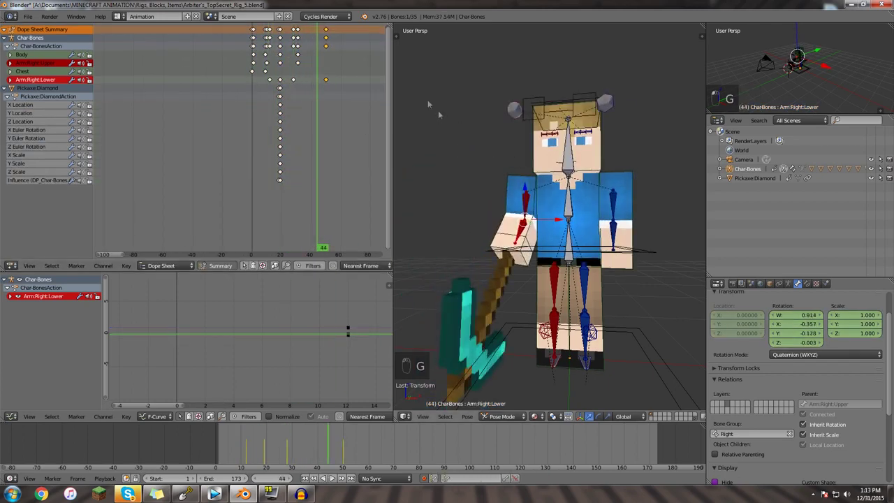
key(g)
click(346, 105)
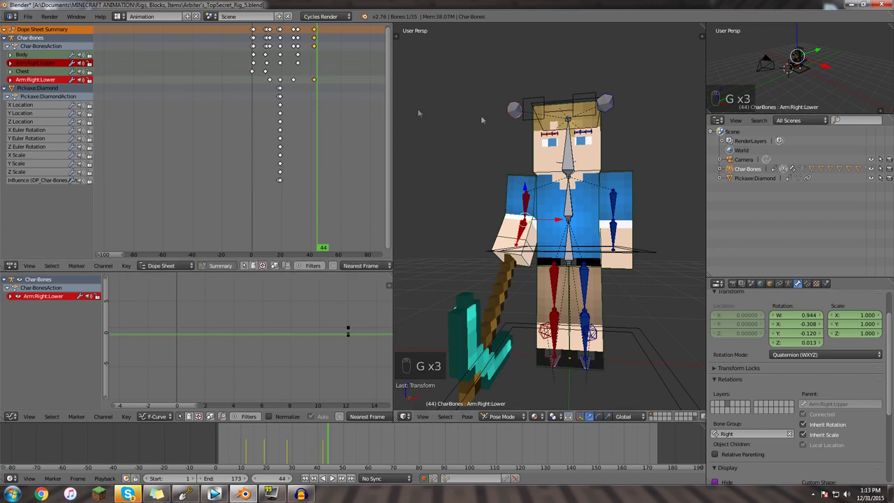
- Return to the Default layout and, at frame 39, rotate the diamond pickaxe about -76.6° around its local Y axis
key(KP_0)
click(132, 17)
click(132, 60)
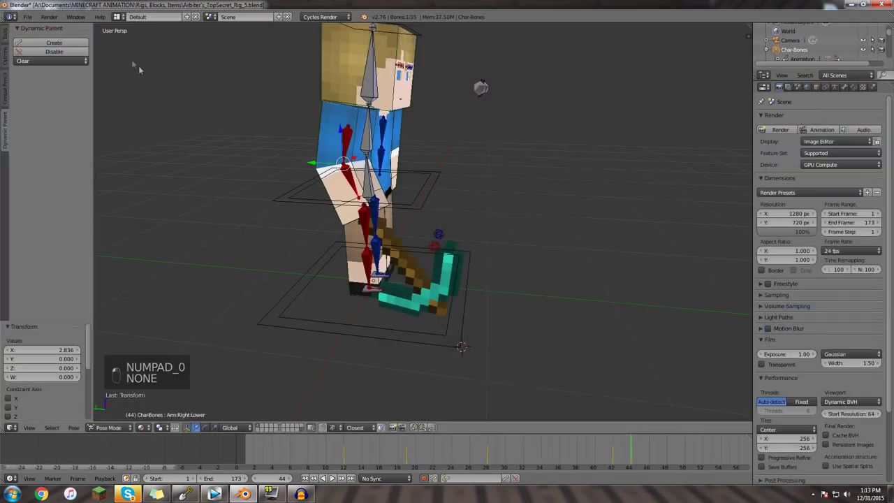
scroll(417, 239, down, 4)
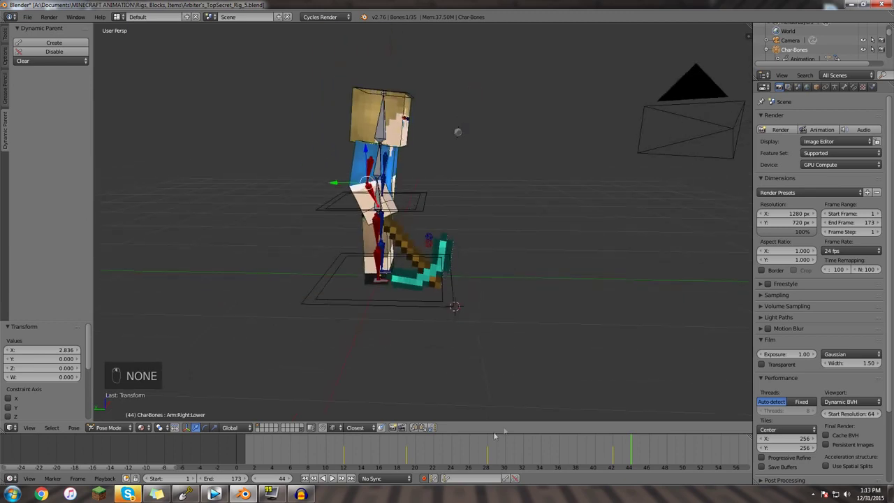
drag(392, 451, 482, 447)
right_click(461, 197)
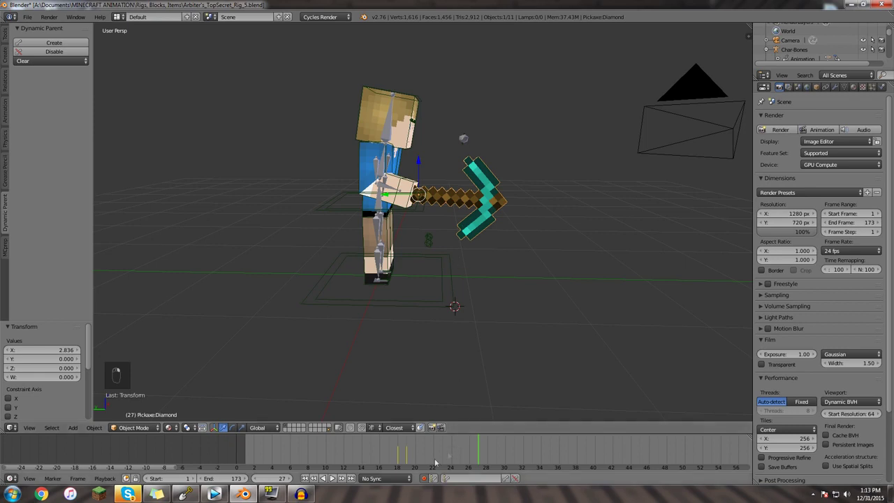
click(403, 455)
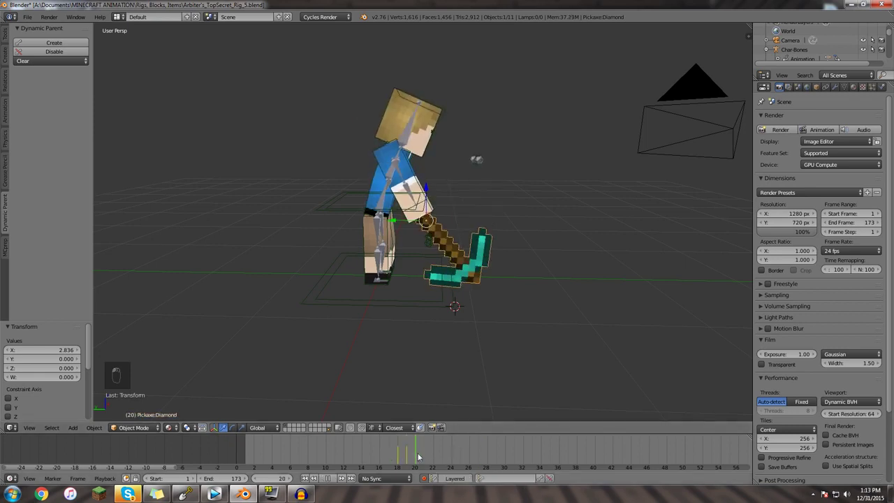
drag(417, 457, 586, 457)
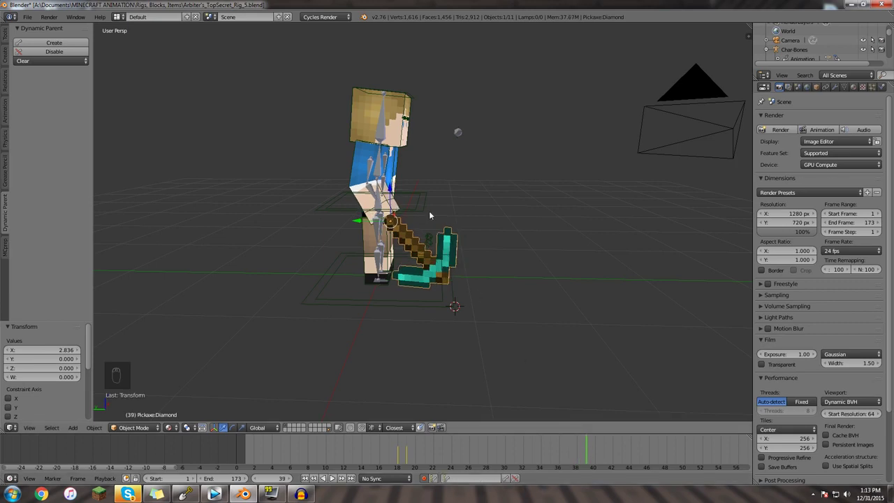
key(r)
key(r)
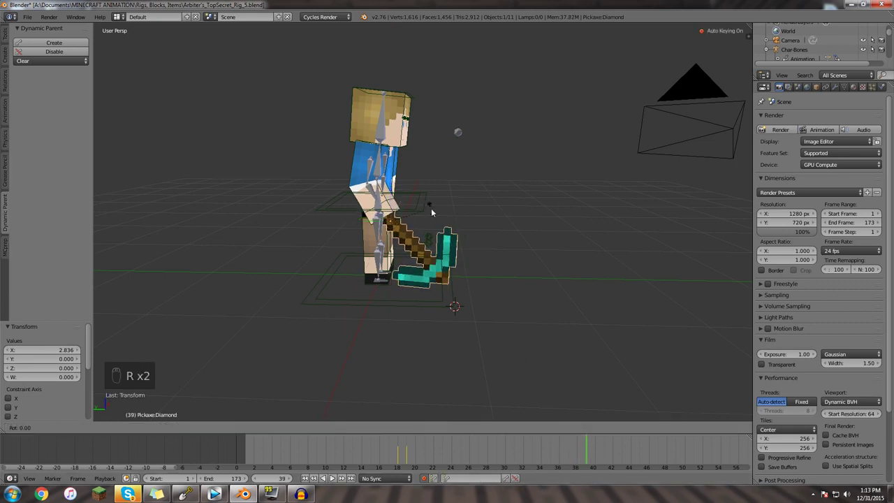
click(390, 182)
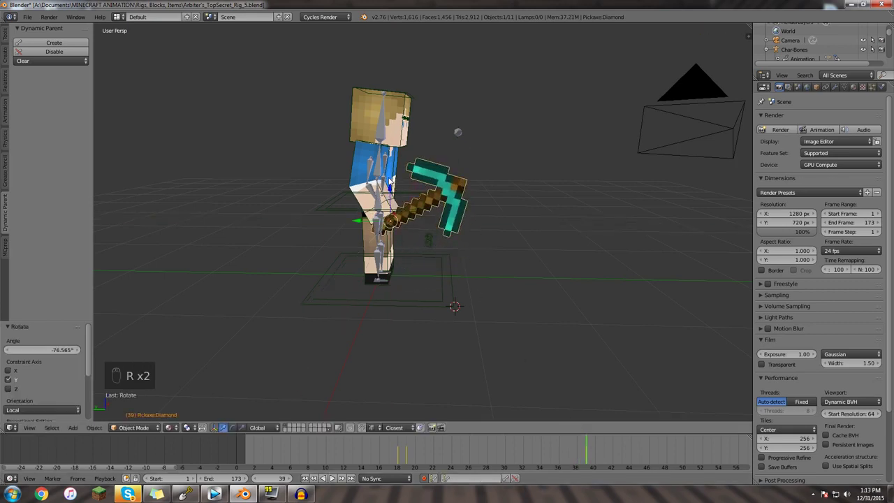
- Reposition the pickaxe in the character's right hand at frame 39, including a shift of about 0.019 along Z, and review the motion
drag(389, 188, 390, 179)
drag(370, 211, 373, 211)
middle_drag(373, 211, 391, 197)
drag(397, 177, 397, 175)
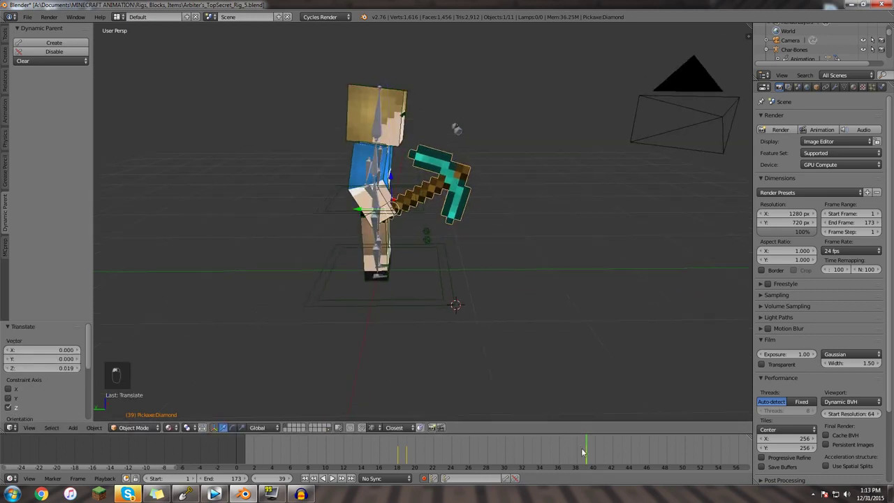
drag(584, 453, 284, 447)
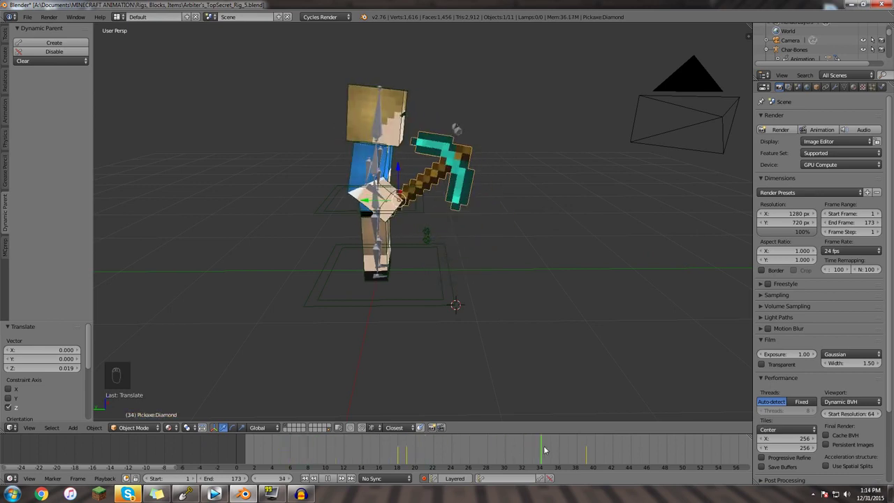
key(alt+a)
- In the Animation layout's dope sheet, collapse the pickaxe's action channels and move its last keyframe to frame 29
click(118, 17)
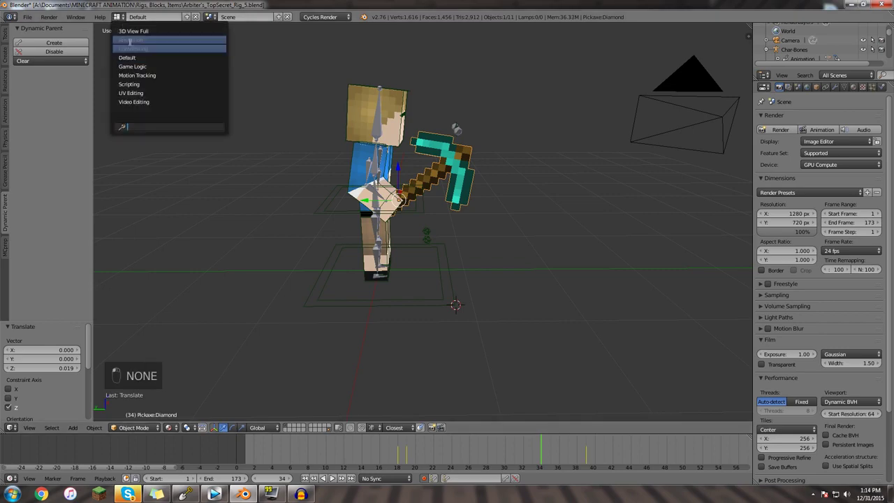
click(140, 42)
key(Home)
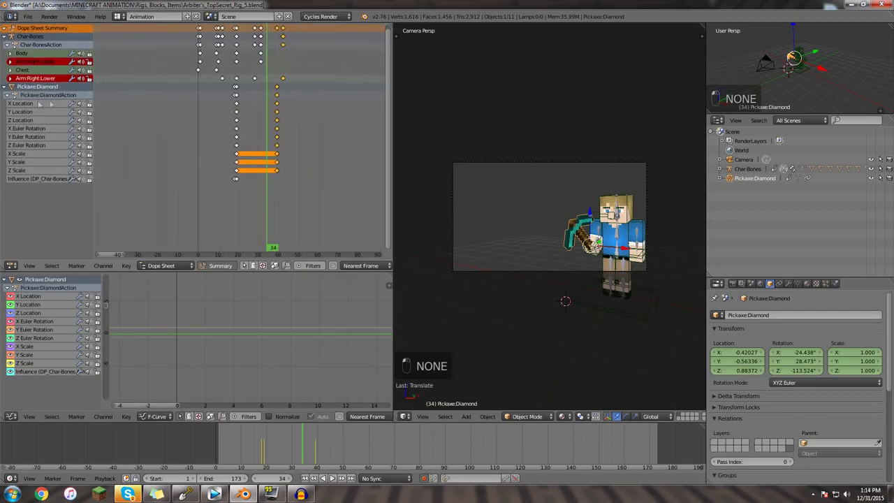
click(8, 95)
scroll(256, 95, up, 3)
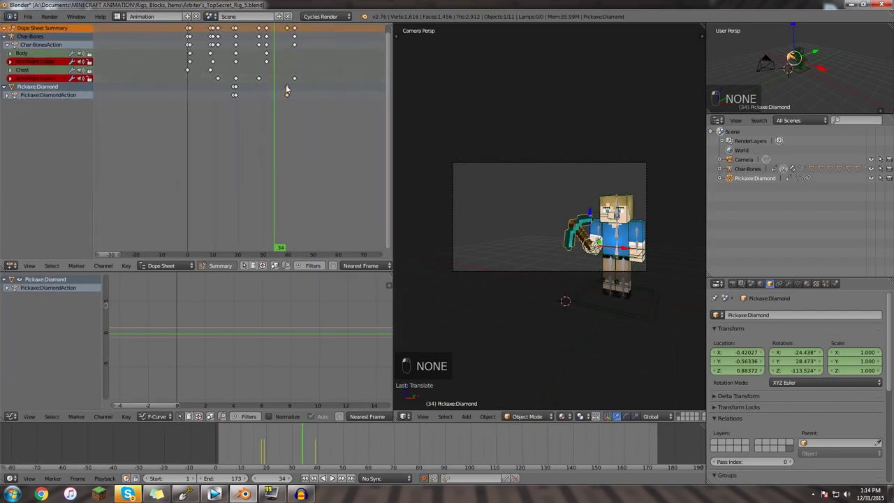
key(g)
click(271, 99)
middle_drag(528, 236, 626, 291)
middle_drag(552, 250, 508, 248)
drag(249, 450, 299, 457)
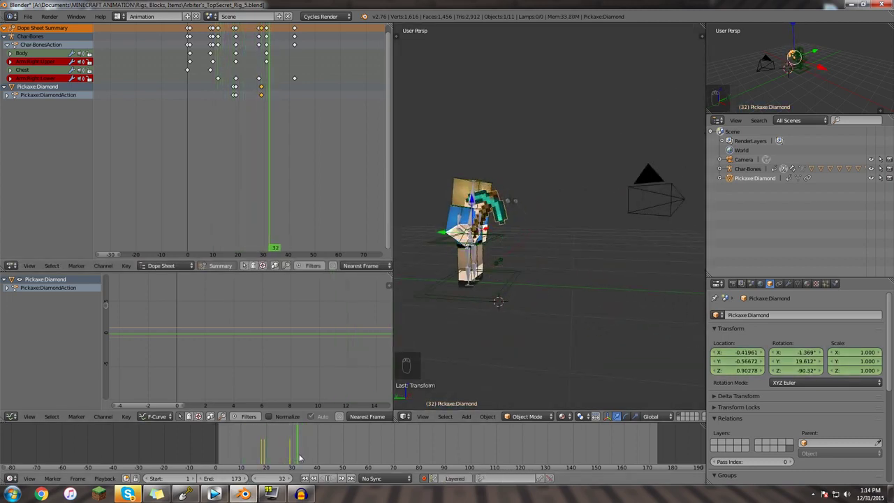
- Go to the pickaxe's keyframe at frame 29 and set the transform orientation to Local
key(Down)
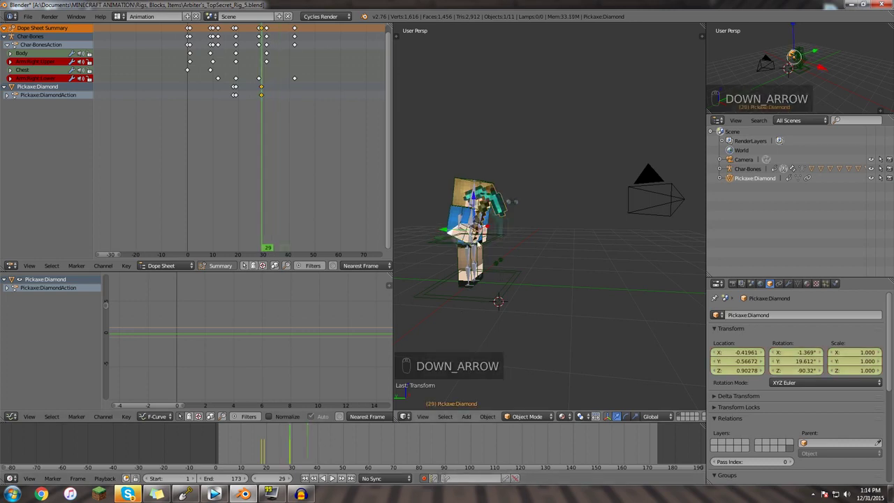
middle_drag(461, 225, 542, 278)
key(f)
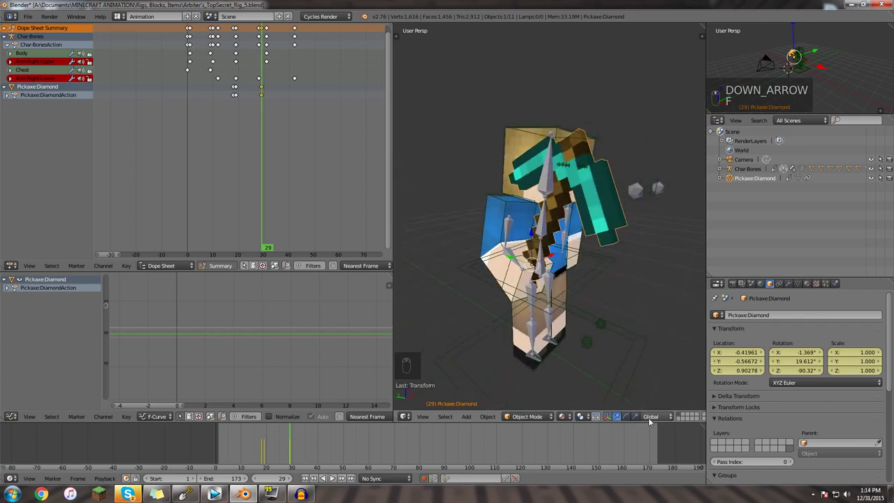
click(652, 416)
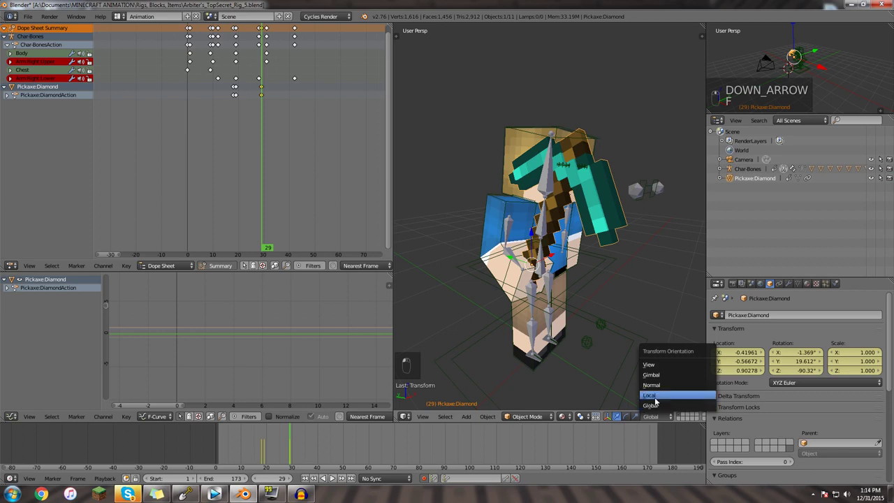
click(654, 398)
middle_drag(556, 265, 570, 263)
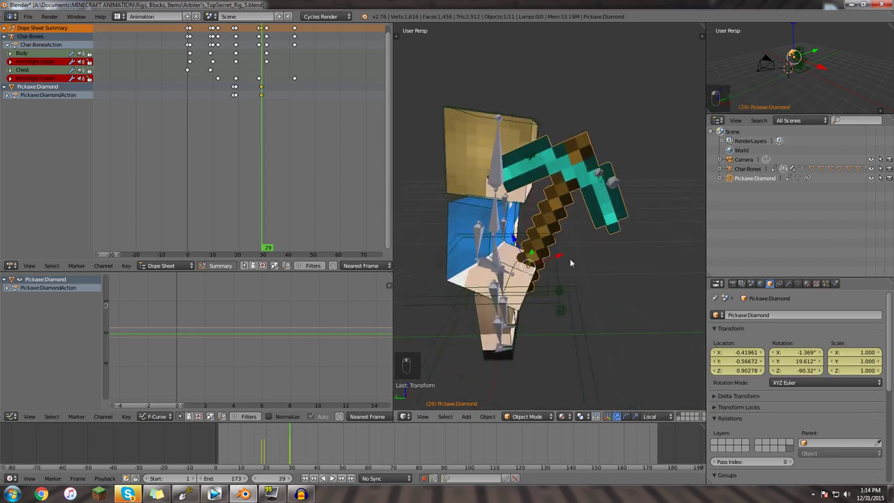
- Move the diamond pickaxe deeper into the character's right hand at frame 29, to about X -0.390, Y -0.498, Z 0.931
drag(559, 259, 554, 249)
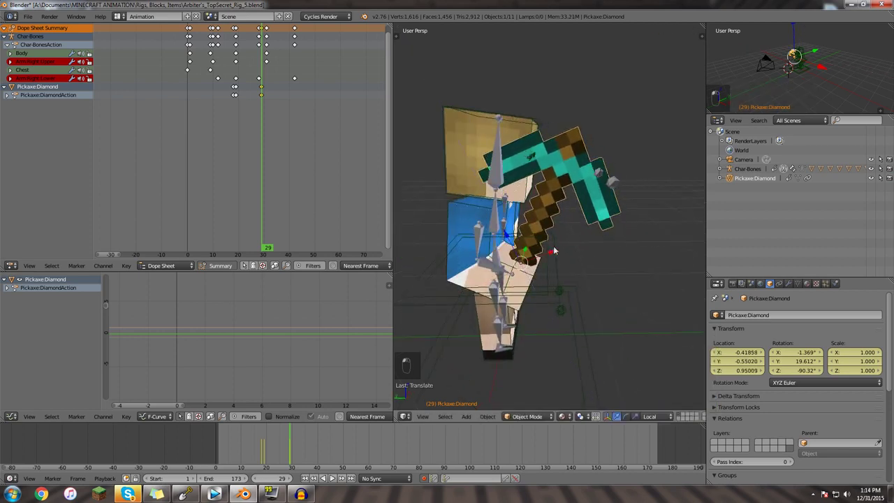
middle_drag(555, 249, 567, 259)
drag(556, 242, 557, 263)
middle_drag(557, 263, 596, 275)
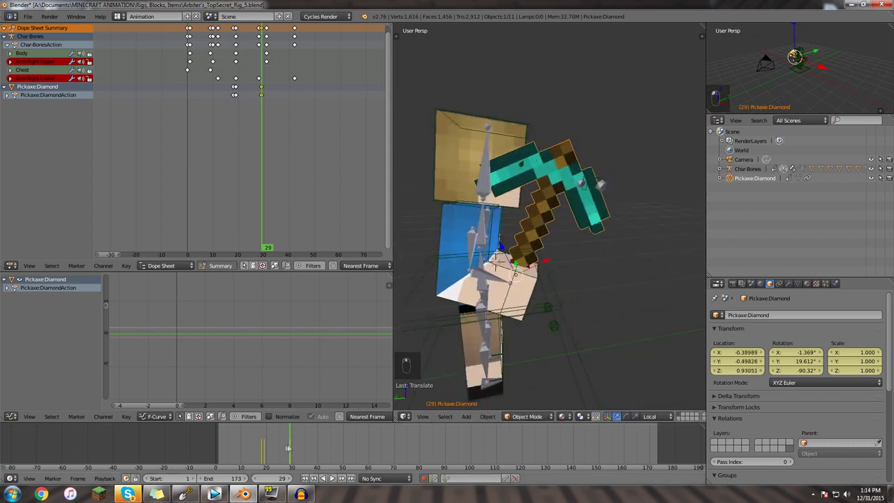
- Clear the Body bone's rotation at frame 49 and give the bone a very slight rotation
drag(289, 448, 335, 443)
scroll(524, 237, down, 2)
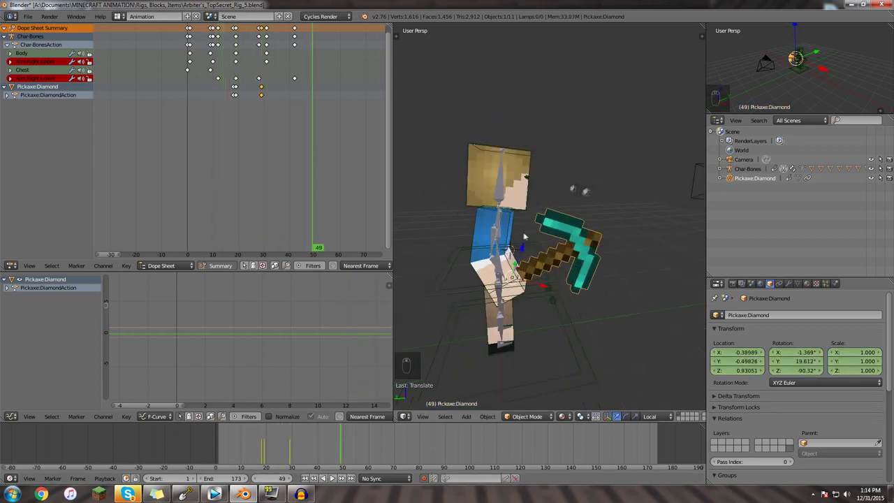
right_click(489, 247)
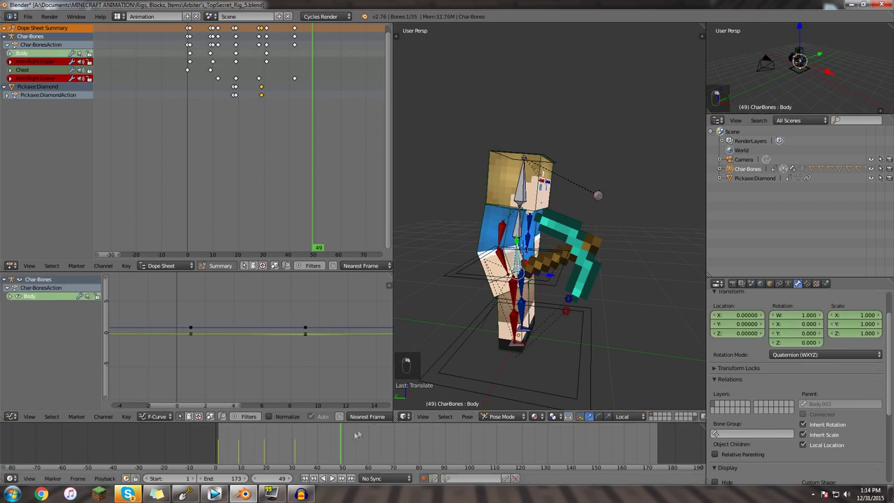
key(alt+r)
middle_drag(541, 247, 557, 200)
key(r)
click(552, 181)
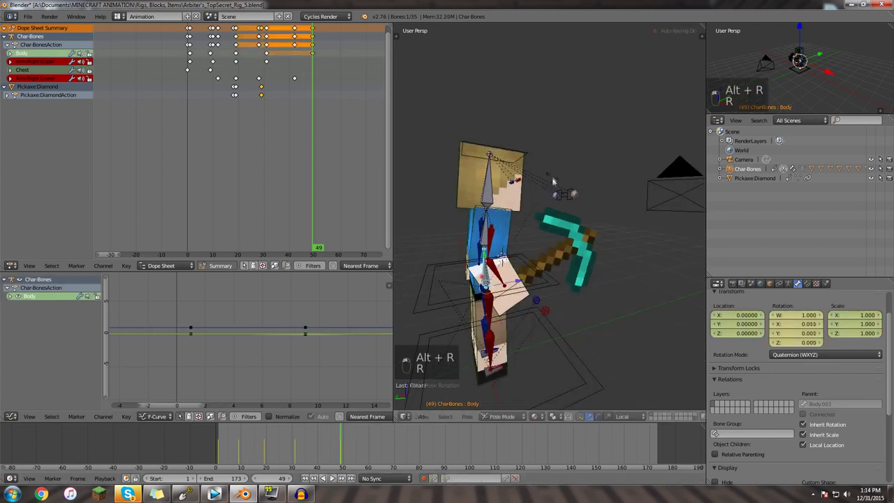
- Rotate the Chest bone slightly at frame 29 and clear its rotation at frame 48
right_click(493, 241)
drag(331, 435, 288, 441)
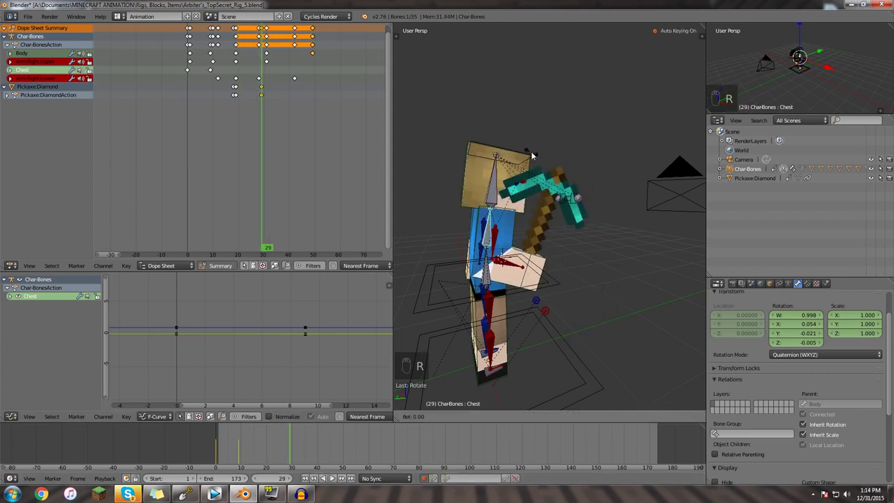
key(r)
click(503, 157)
drag(303, 449, 336, 448)
key(alt+r)
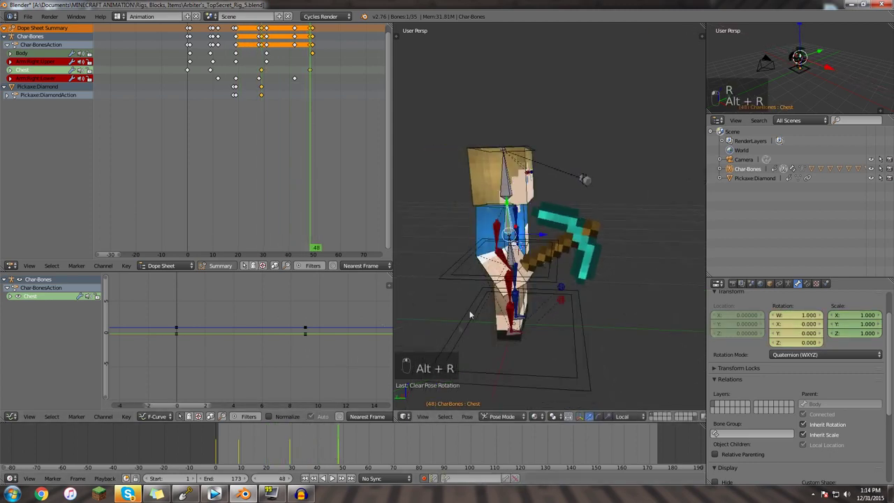
- Rotate the Body bone freely at frame 64 so the character leans back and twists sideways
right_click(513, 260)
drag(374, 455, 379, 455)
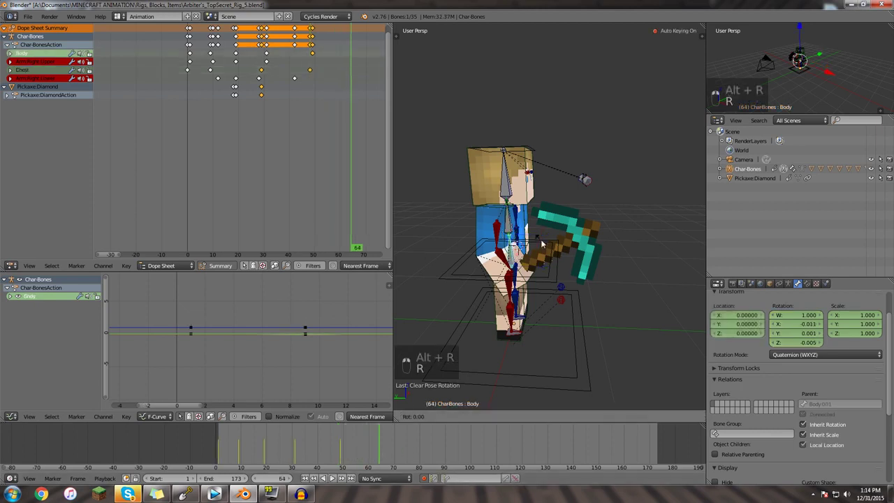
key(r)
key(r)
click(540, 249)
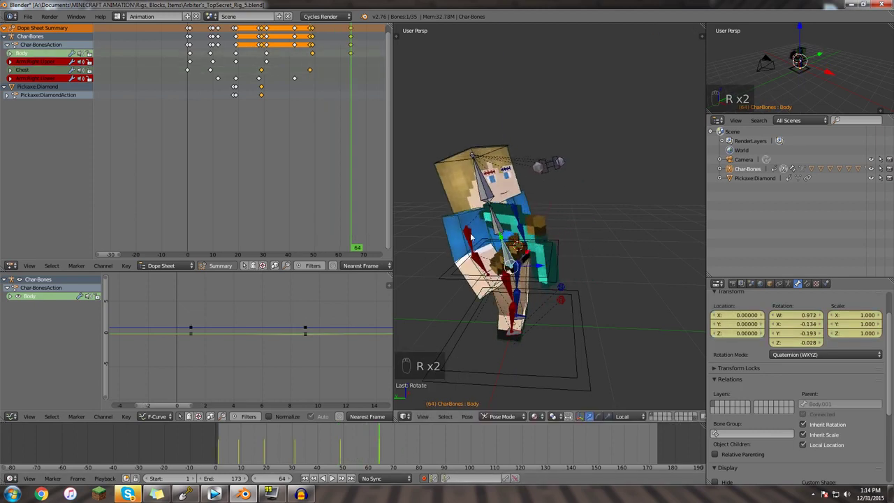
- Rotate the upper right arm bone slightly at frame 51 to key its pose before the swing
right_click(470, 236)
drag(363, 453, 343, 452)
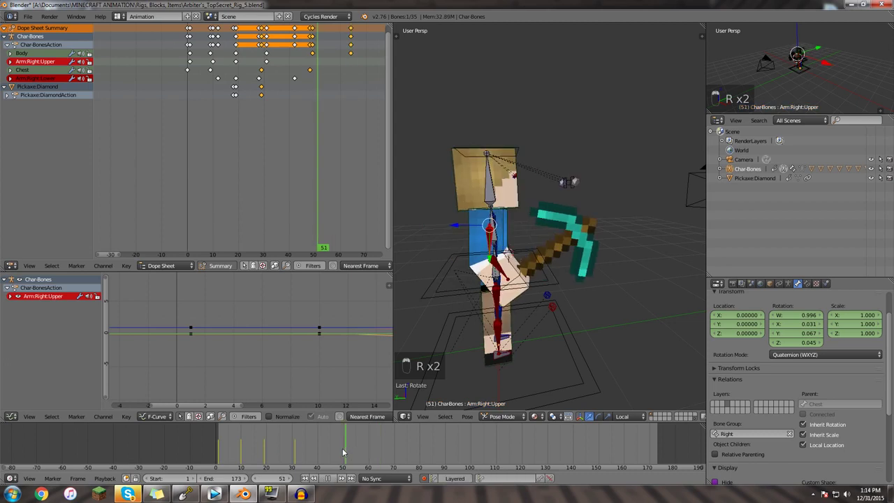
key(r)
click(575, 183)
- Swing the upper right arm up at frame 61 so the pickaxe is raised behind the head, and play the animation
click(369, 452)
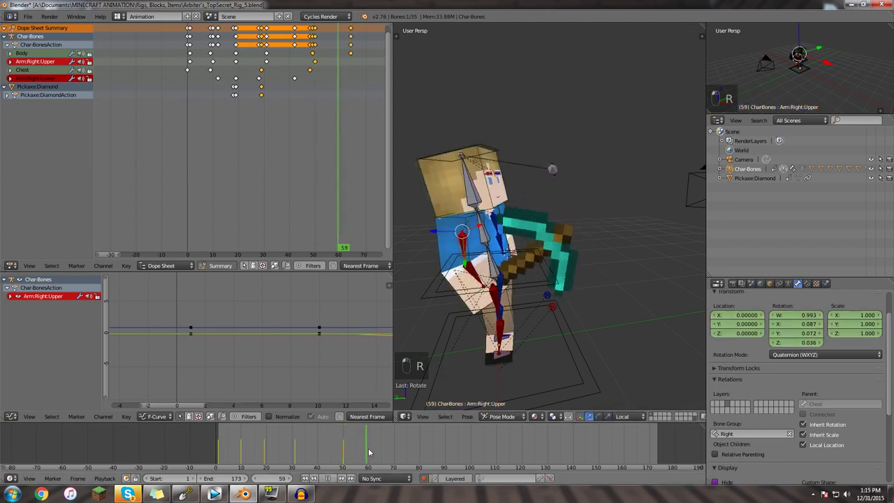
drag(369, 453, 371, 453)
scroll(548, 189, down, 3)
key(r)
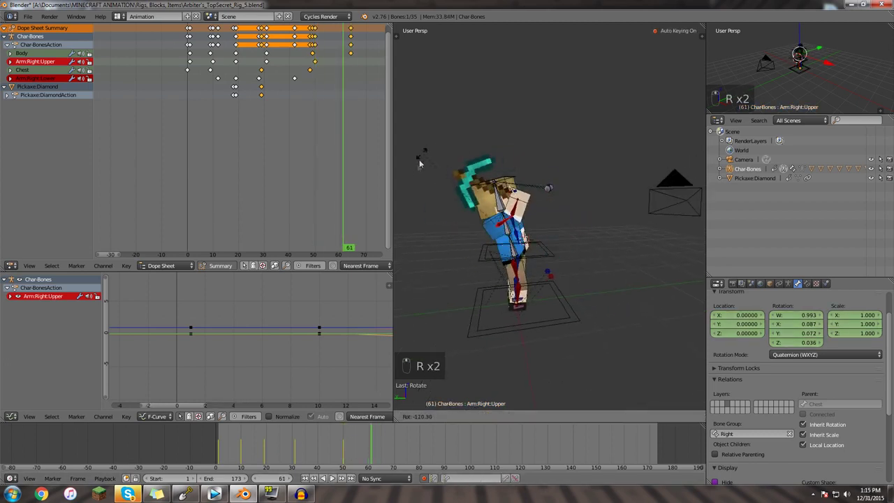
click(709, 213)
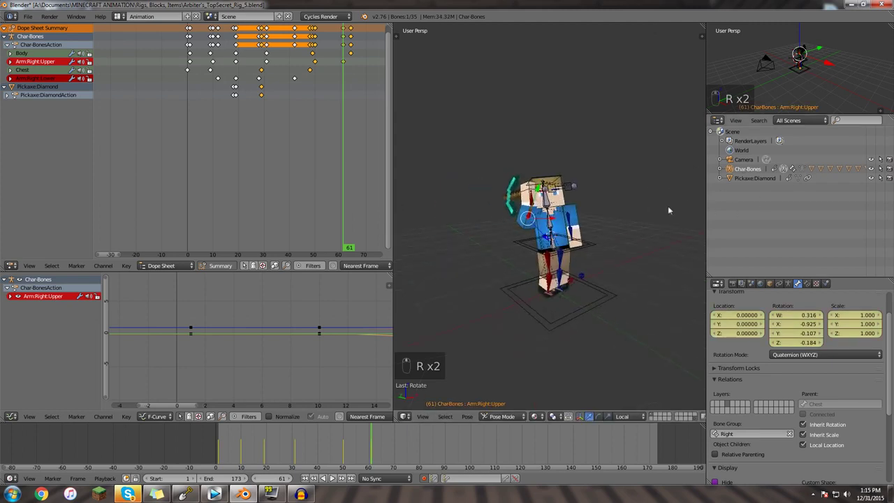
middle_drag(546, 233, 486, 321)
key(alt+a)
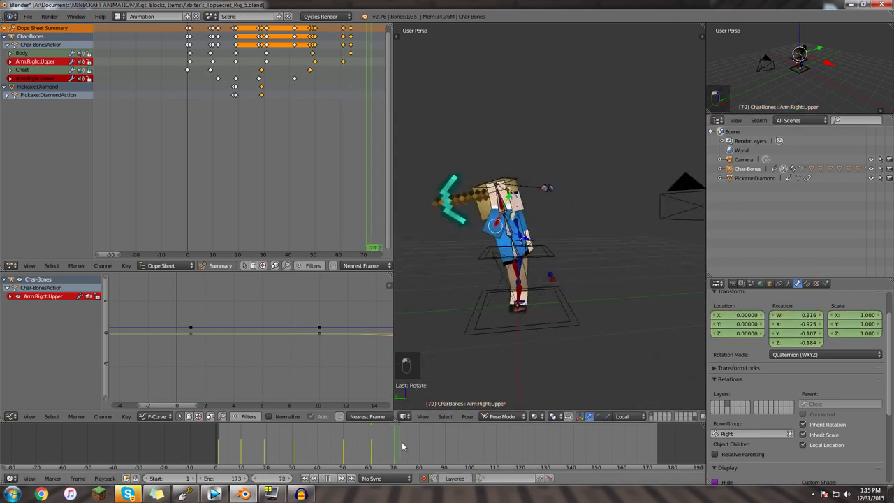
- Rotate the Body bone at frame 71 into a forward lean, including a twist about the global Z axis
right_click(514, 255)
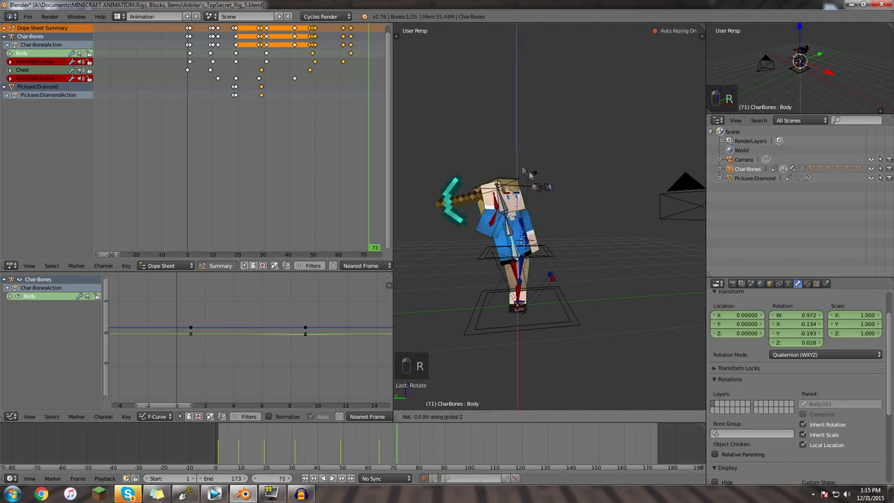
key(r)
key(r)
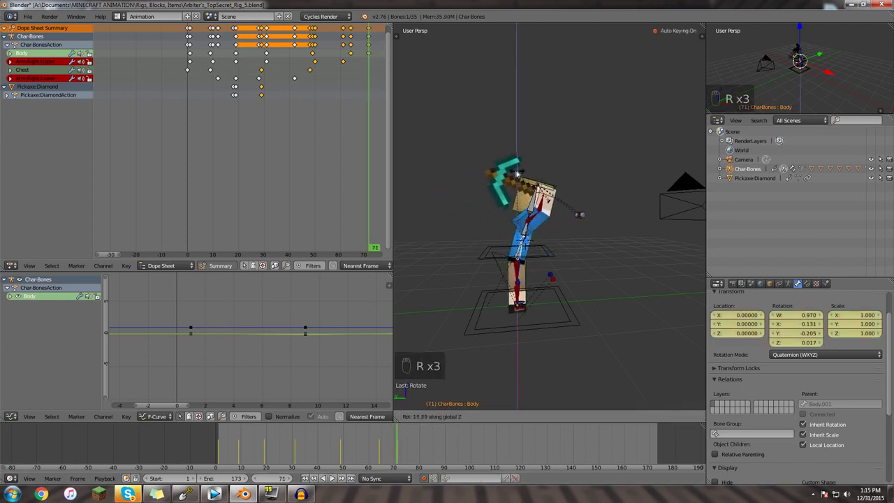
- Rotate the upper right arm down at frame 71 so the pickaxe swings in front of the character
right_click(535, 229)
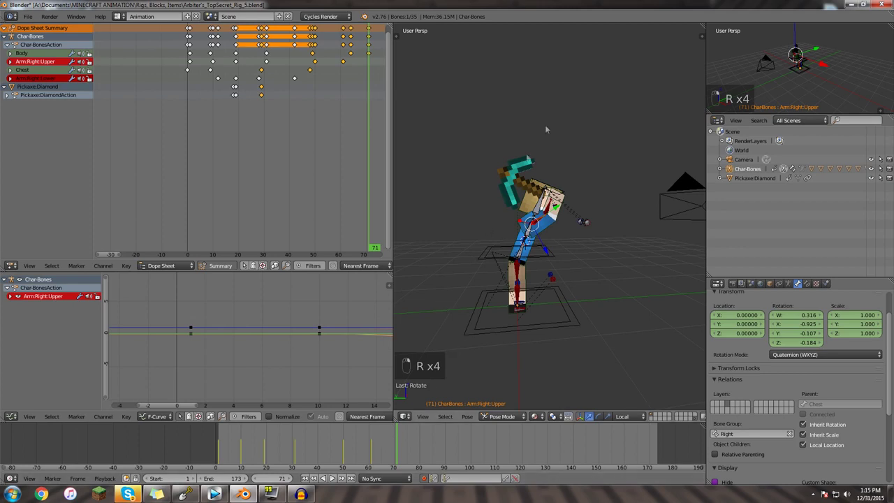
key(r)
right_click(566, 176)
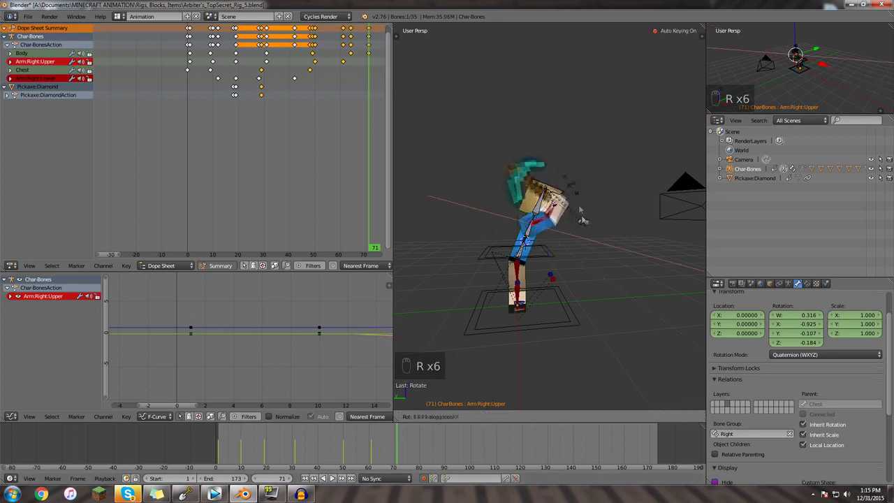
key(r)
key(r)
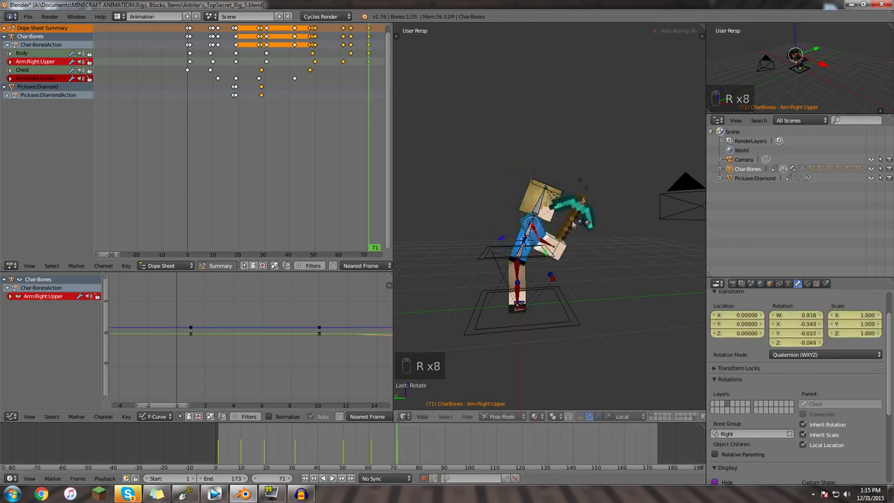
- Move the upper right arm's frame 61 keyframe to frame 64 in the dope sheet
right_click(549, 250)
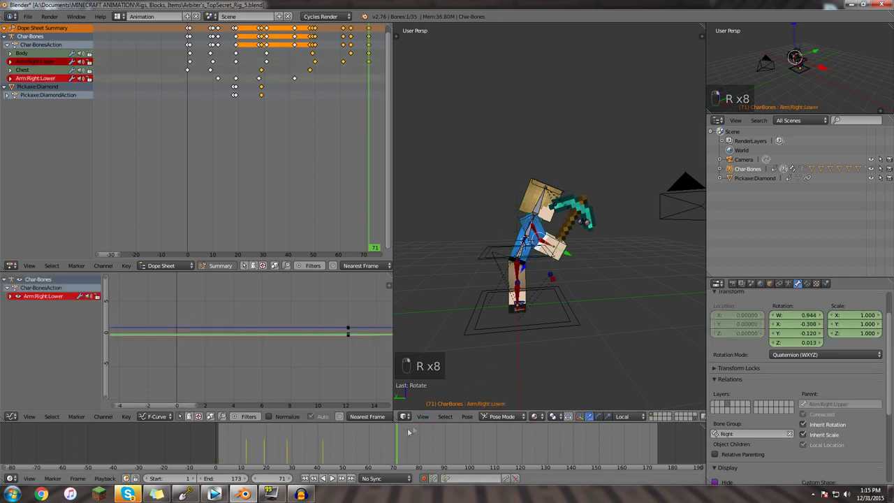
drag(408, 433, 375, 444)
click(374, 446)
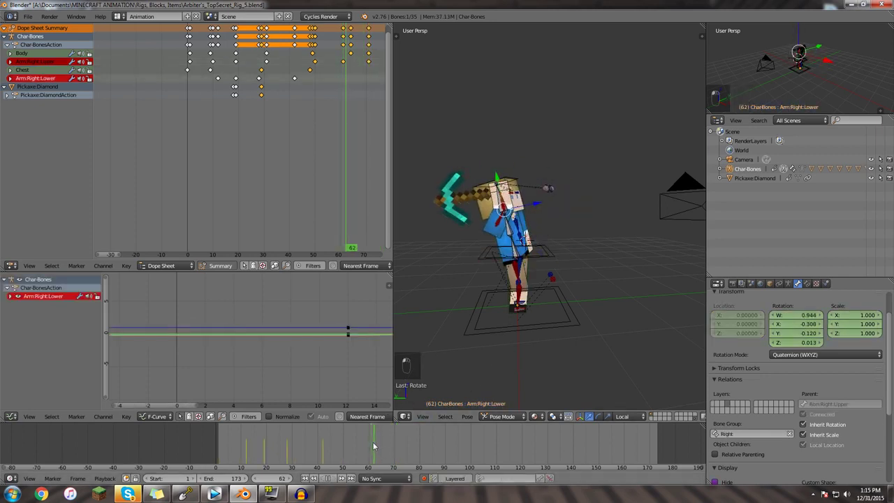
mouse_move(378, 446)
mouse_down()
mouse_move(347, 448)
mouse_move(382, 448)
mouse_up()
middle_drag(347, 77, 288, 80)
right_click(287, 66)
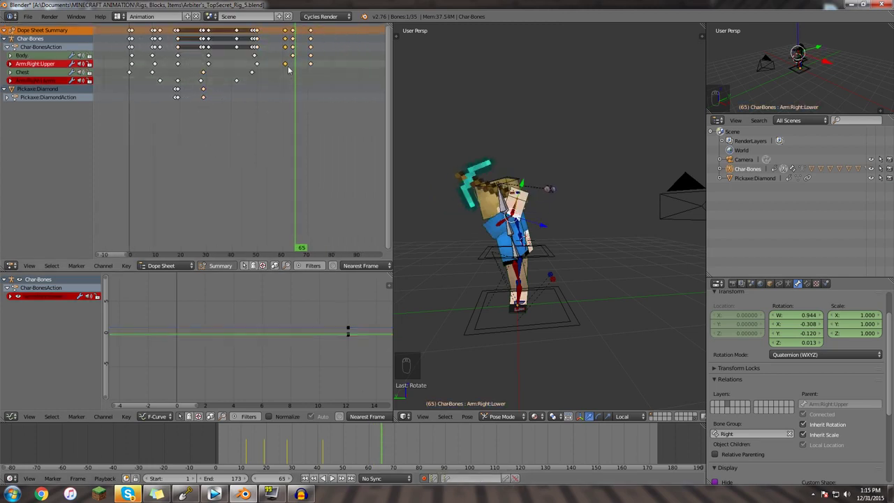
key(g)
- Bend the lower right arm further back at frame 66 and clear its rotation at frame 71
drag(290, 85, 297, 84)
key(r)
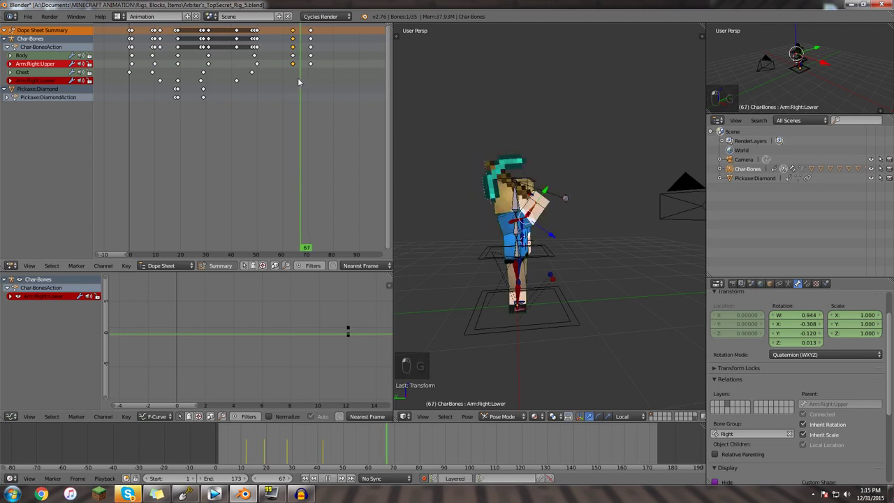
click(428, 124)
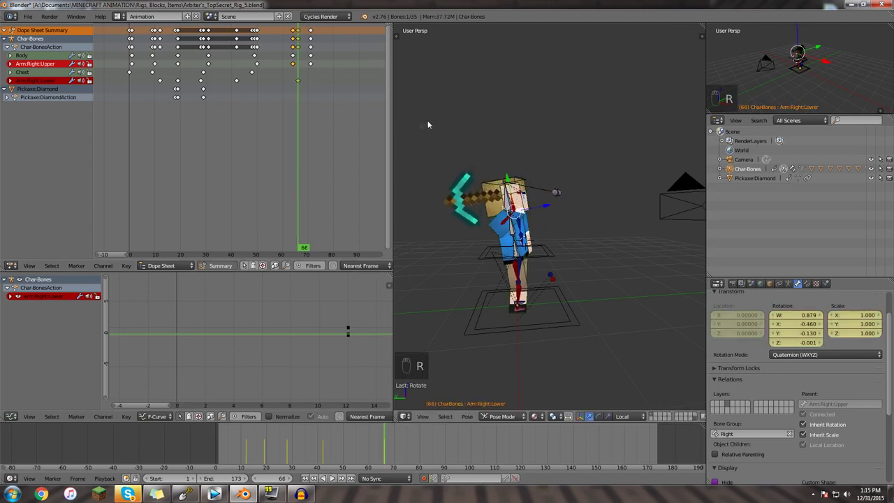
drag(295, 91, 313, 101)
key(alt+r)
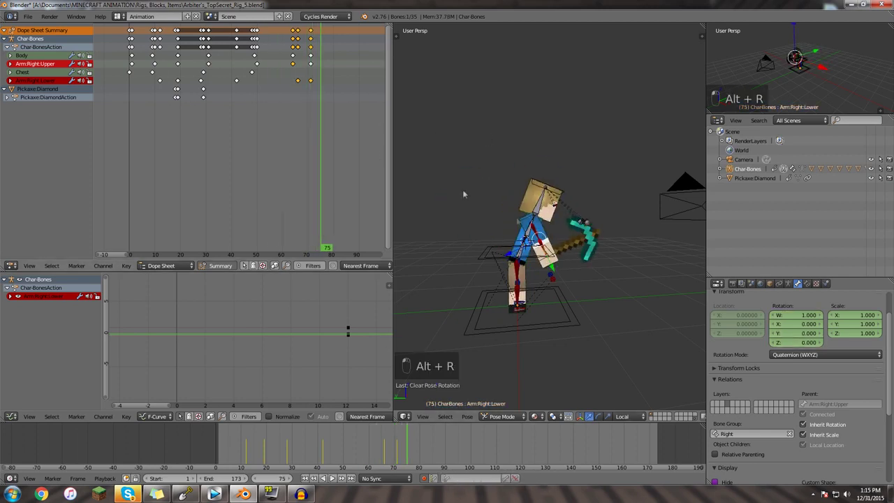
- Switch to the Default layout, disable the diamond pickaxe's dynamic parent at frame 69, and scrub through the motion
right_click(577, 248)
shift+middle_drag(577, 248, 529, 286)
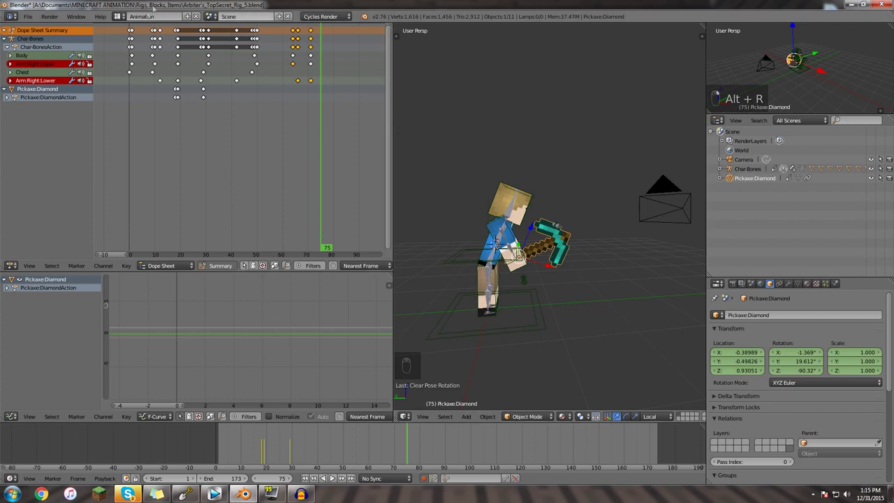
click(119, 16)
click(167, 58)
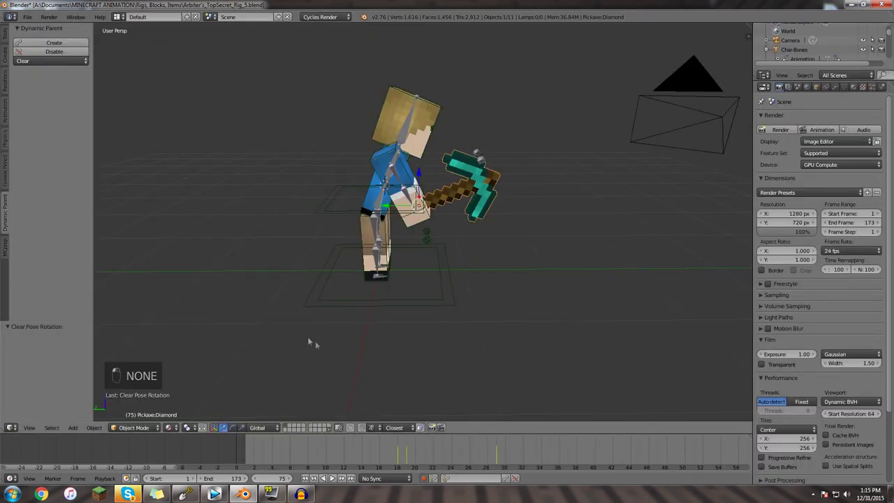
drag(475, 457, 600, 455)
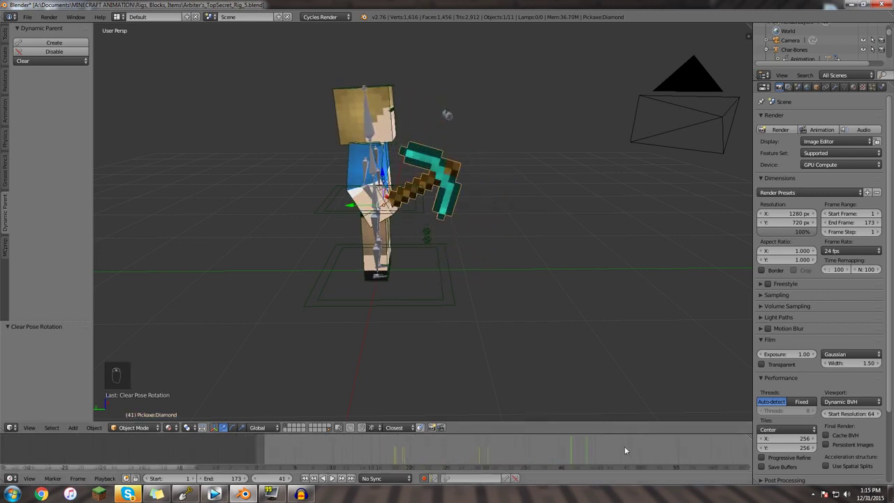
middle_drag(562, 447, 501, 461)
drag(450, 451, 605, 449)
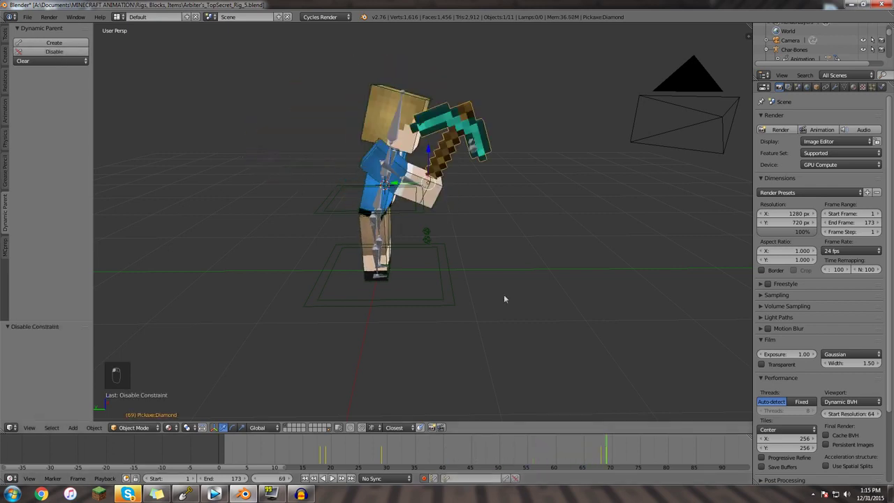
drag(597, 453, 367, 446)
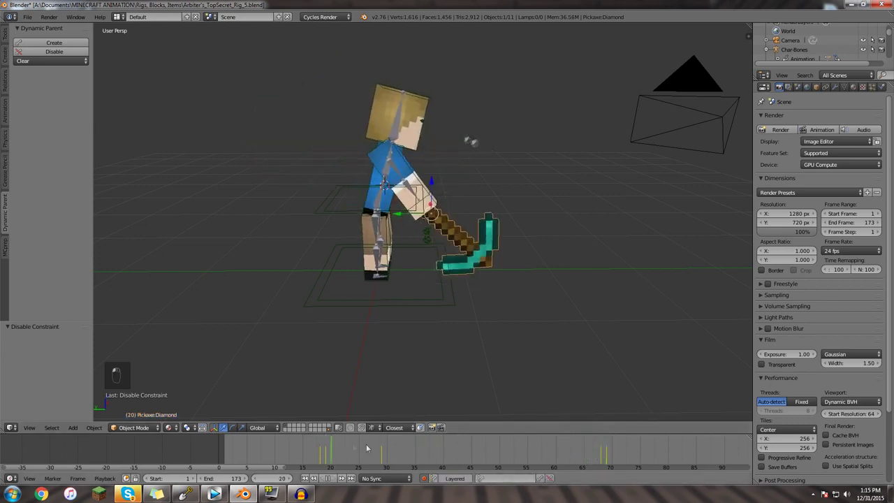
- Clear the rotations of the Body and upper right arm bones at frame 87 to return the character upright
drag(691, 438, 705, 458)
right_click(375, 202)
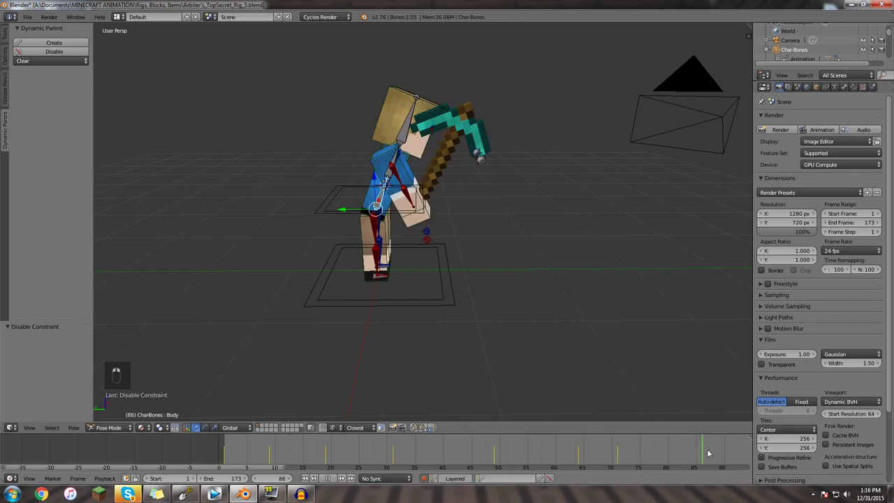
key(alt+r)
key(alt+r)
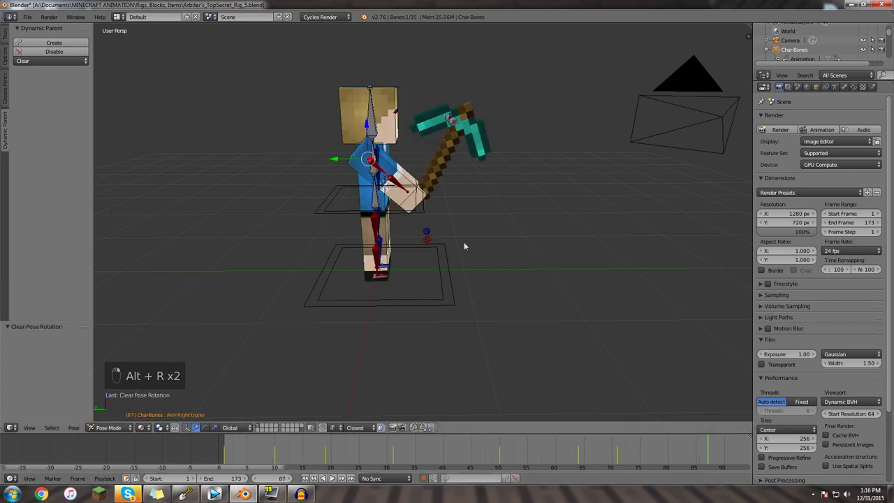
key(alt+r)
- Spin the diamond pickaxe around its local Y axis at frame 136
right_click(429, 187)
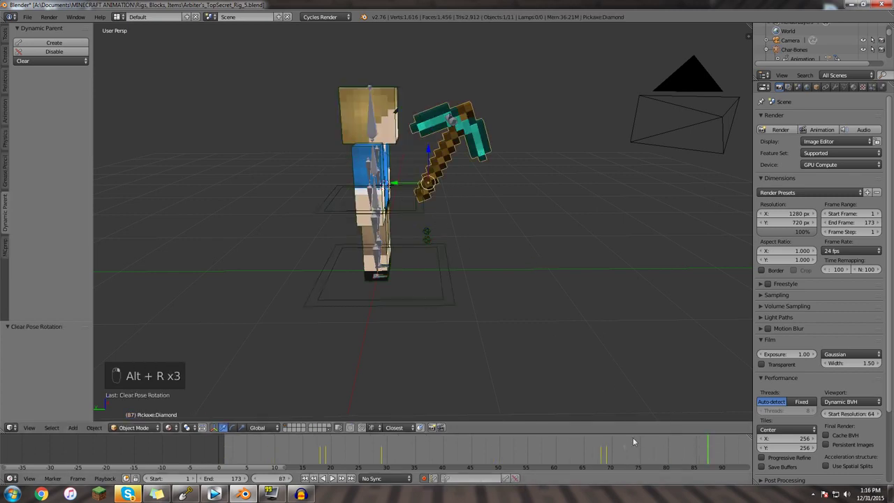
click(415, 448)
drag(389, 442, 694, 450)
middle_drag(693, 449, 539, 451)
drag(454, 453, 454, 453)
drag(372, 451, 588, 455)
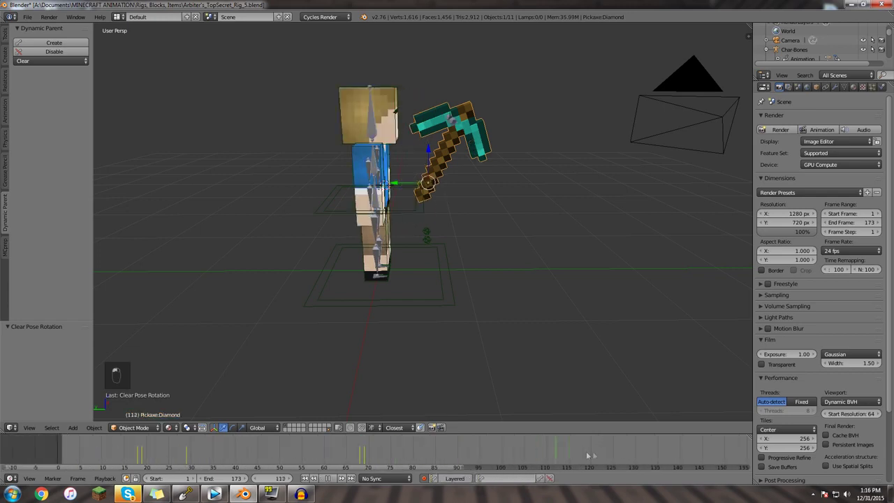
key(r)
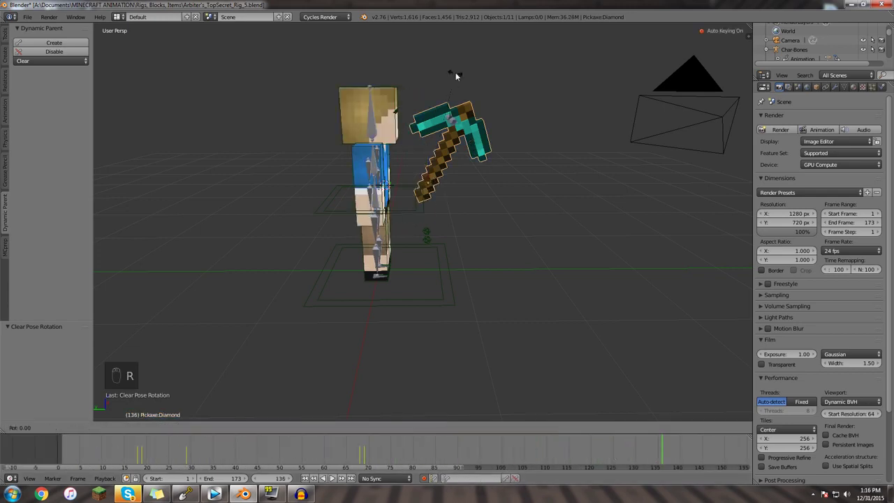
key(z)
key(z)
right_click(455, 73)
key(r)
key(y)
key(y)
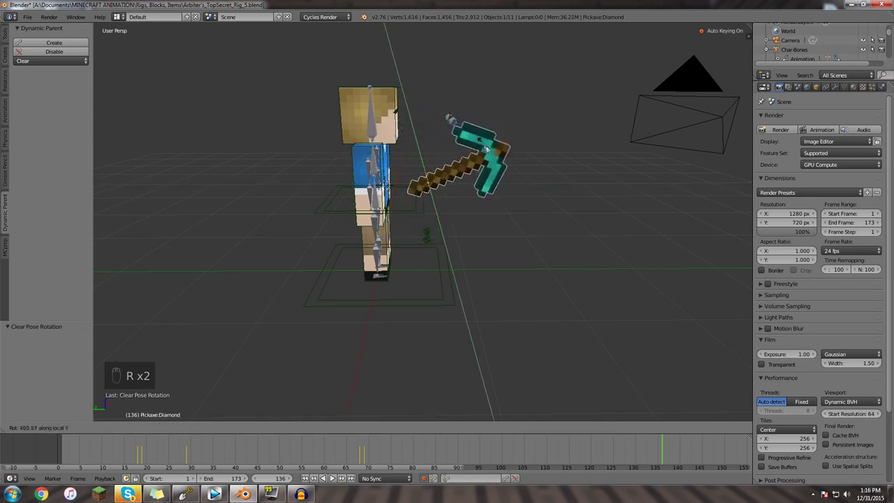
click(419, 207)
- Move the pickaxe far in front of the character along the Y axis at frame 136, to a Y location of about -5.18
drag(401, 183, 682, 189)
scroll(653, 215, down, 3)
shift+middle_drag(552, 223, 461, 234)
drag(479, 212, 587, 212)
scroll(407, 223, up, 2)
mouse_move(407, 222)
middle_down()
mouse_move(394, 234)
mouse_move(403, 235)
middle_up()
- Scrub between the throw and frame 136 to examine the pickaxe's flight from several angles
drag(352, 450, 569, 450)
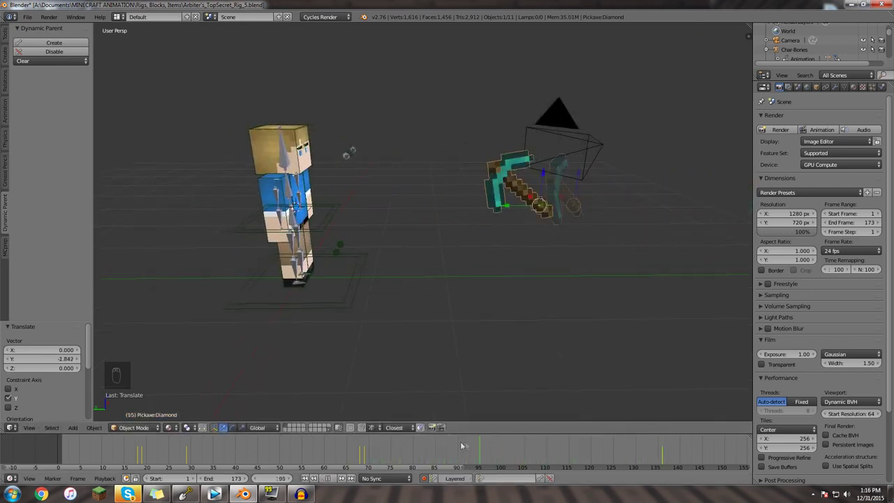
drag(460, 445, 595, 454)
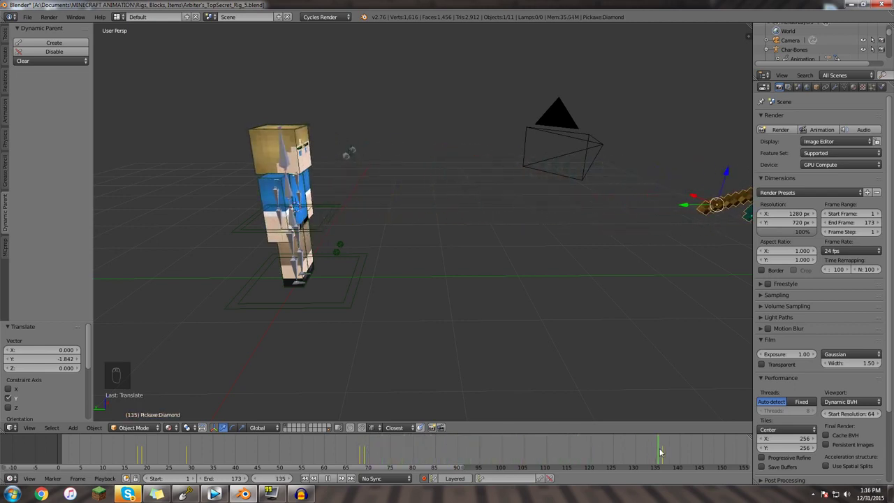
middle_drag(517, 303, 475, 298)
middle_drag(458, 213, 573, 197)
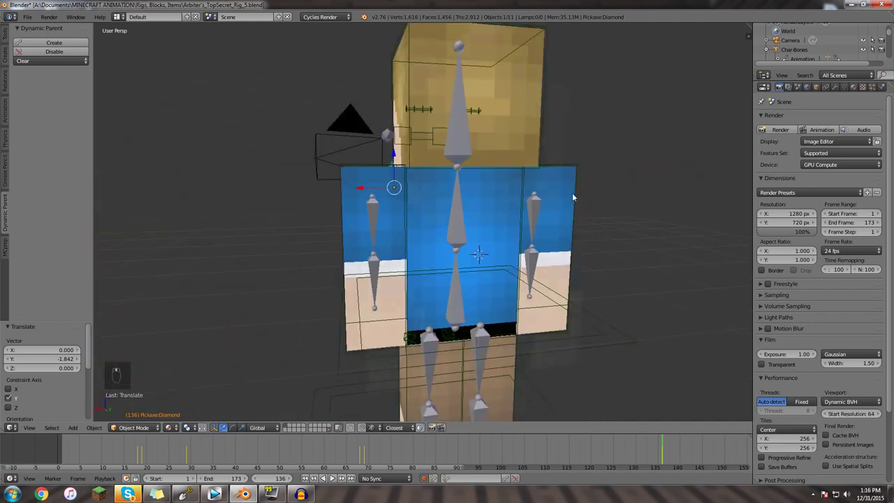
scroll(545, 201, down, 6)
middle_drag(491, 197, 531, 265)
drag(691, 433, 400, 458)
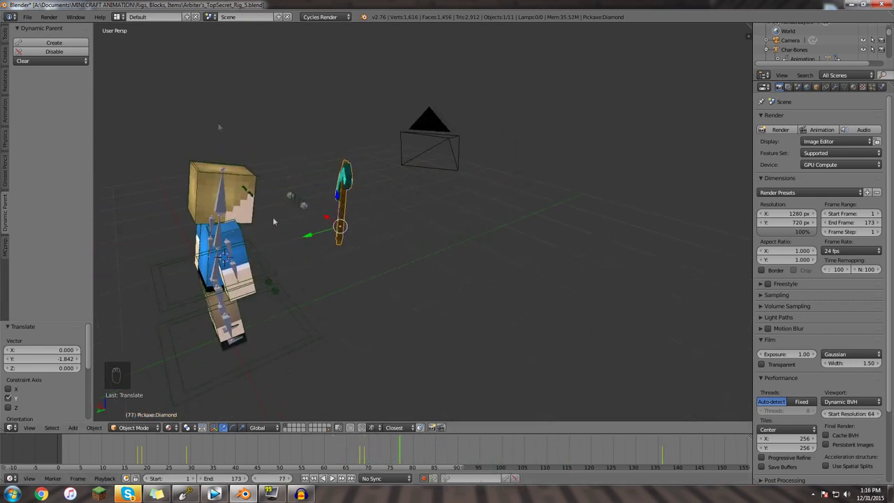
- Switch to the Animation layout, move the pickaxe's frame 136 keyframe to frame 95 in the dope sheet, and expand its action channels
click(119, 16)
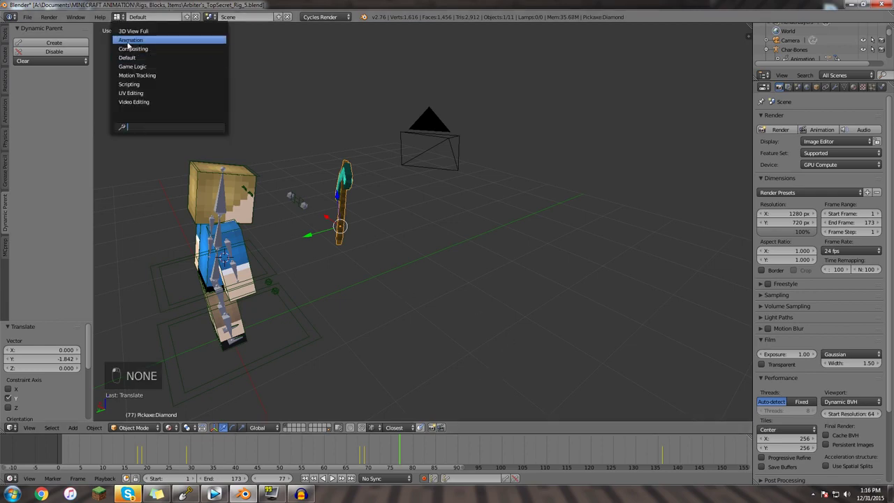
click(130, 40)
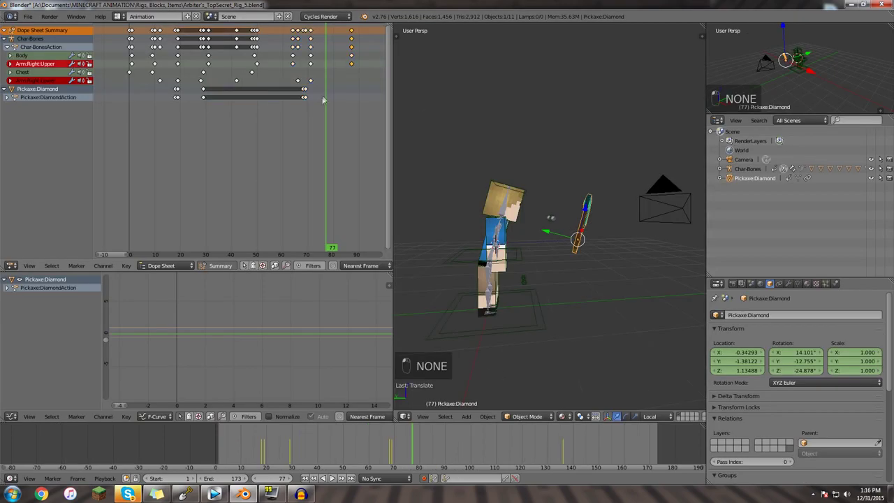
scroll(329, 105, down, 3)
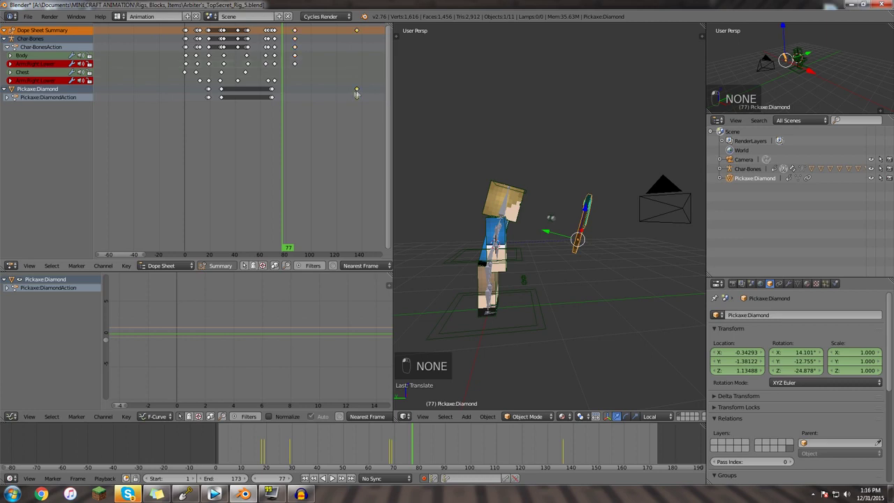
key(g)
click(309, 97)
drag(281, 116, 306, 116)
key(g)
click(305, 102)
click(8, 97)
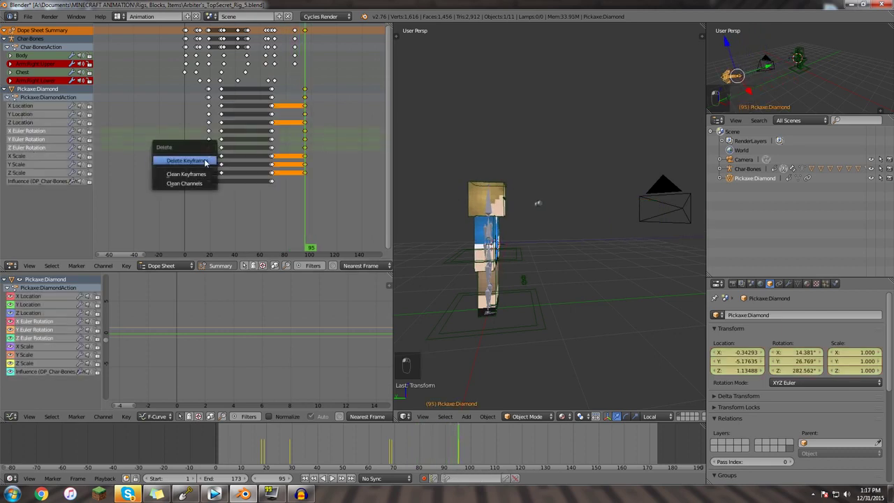
- Try deleting all of the pickaxe's keyframes at frame 95, and undo the deletion
click(206, 162)
drag(268, 149, 276, 150)
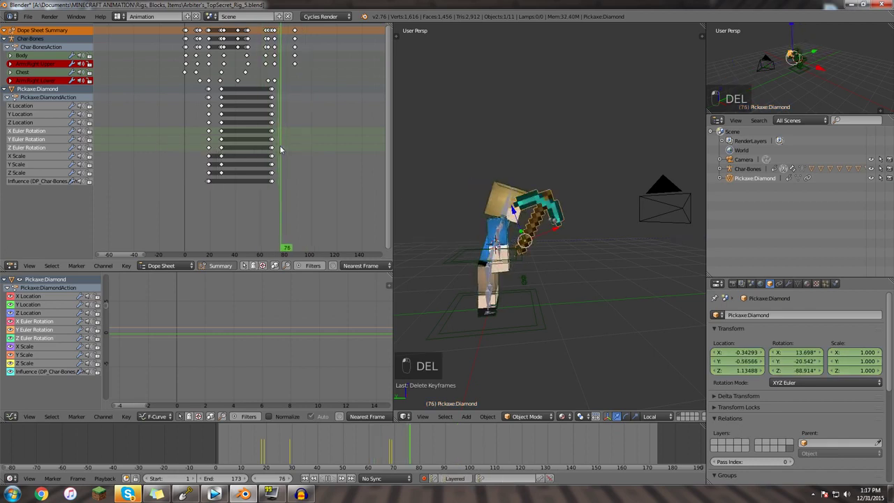
key(ctrl+z)
key(ctrl+z)
- Delete only the pickaxe's X, Y and Z Euler rotation keyframes at frame 95 and scrub back through the throw
scroll(282, 147, up, 2)
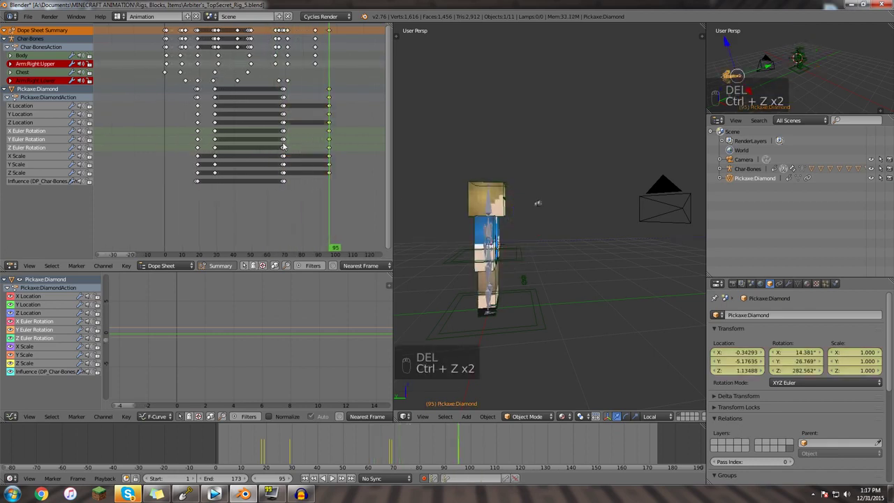
scroll(293, 150, up, 1)
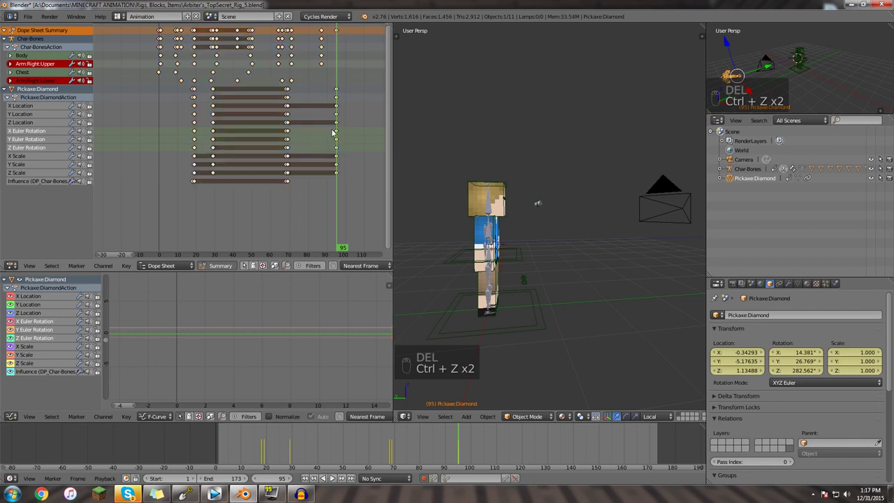
click(347, 153)
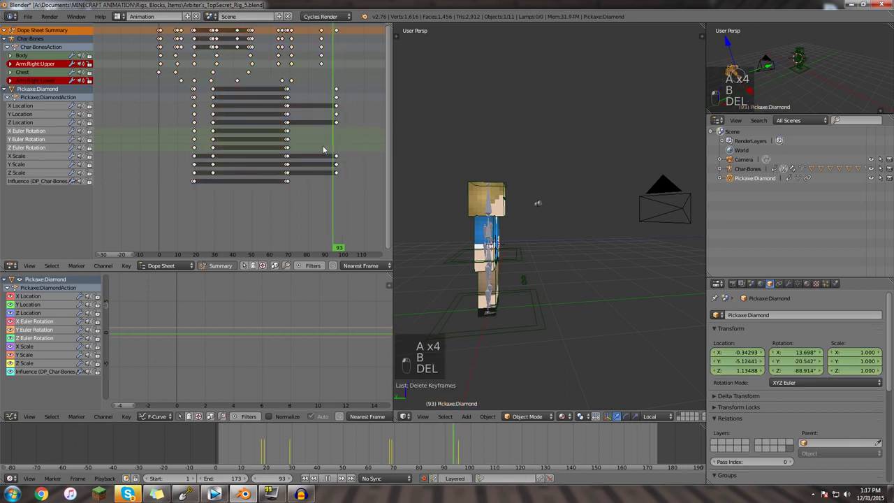
drag(326, 147, 298, 147)
middle_drag(298, 148, 269, 126)
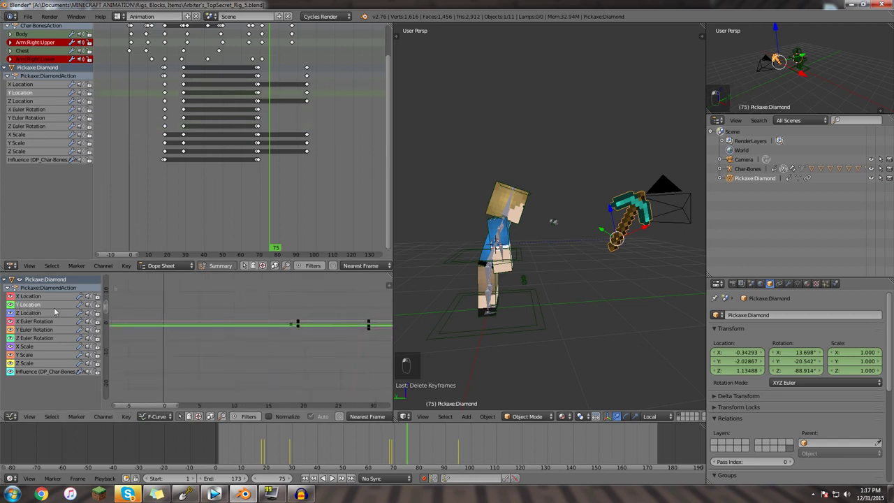
- Set the pickaxe's throw keyframes to Linear interpolation and move the frame 95 keyframes to about frame 82
key(t)
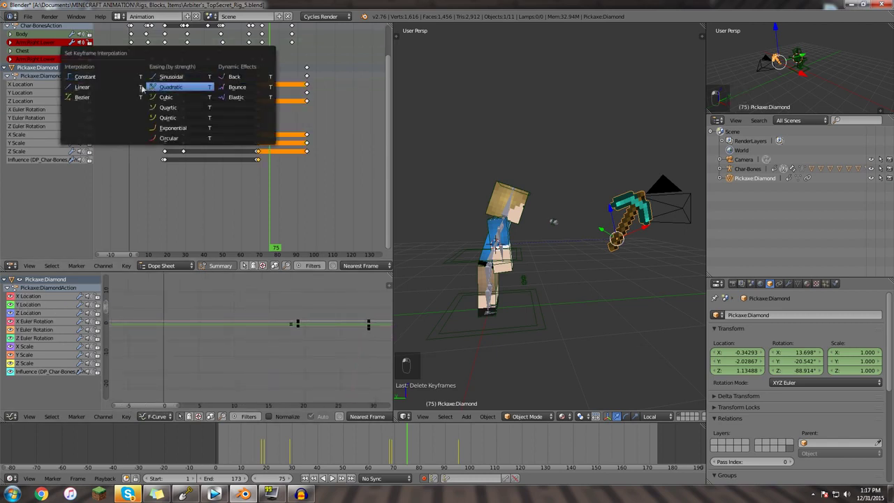
click(140, 87)
mouse_move(267, 179)
mouse_down()
mouse_move(247, 178)
mouse_move(273, 175)
mouse_up()
key(g)
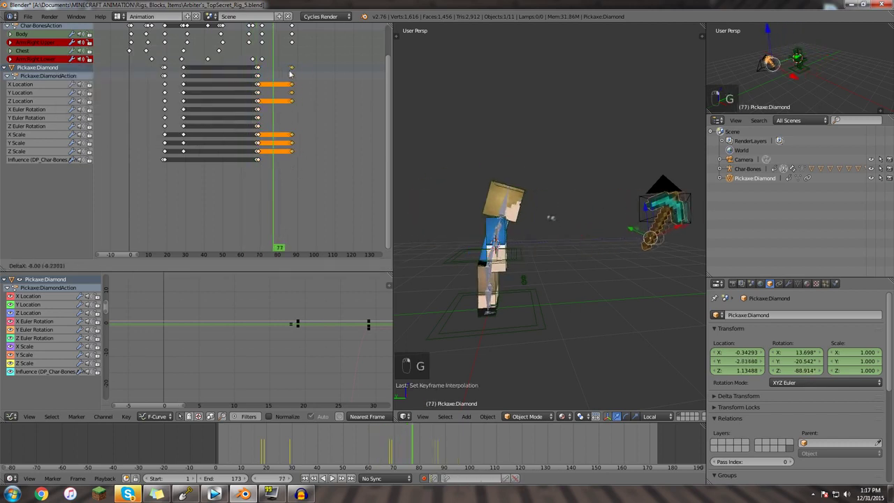
click(282, 73)
click(259, 85)
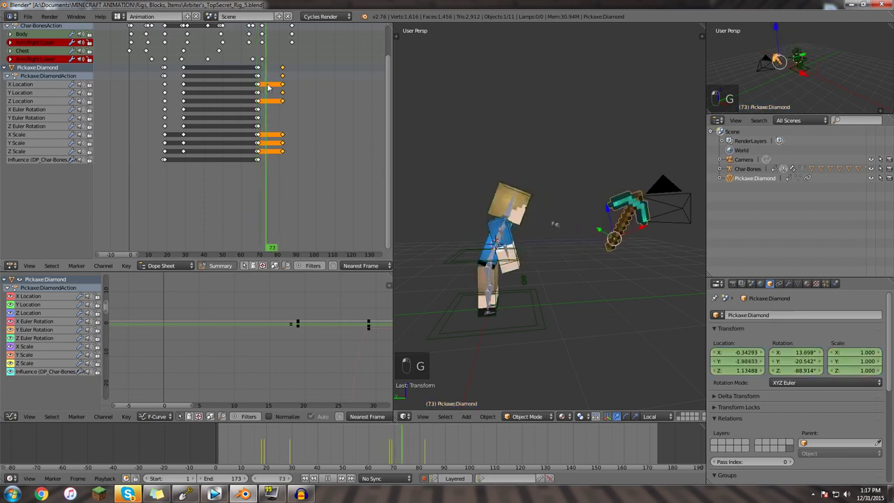
- Play the animation from frame 0 viewed from the character's front, and return to frame 22 with a wider 3D view
middle_drag(461, 208, 426, 210)
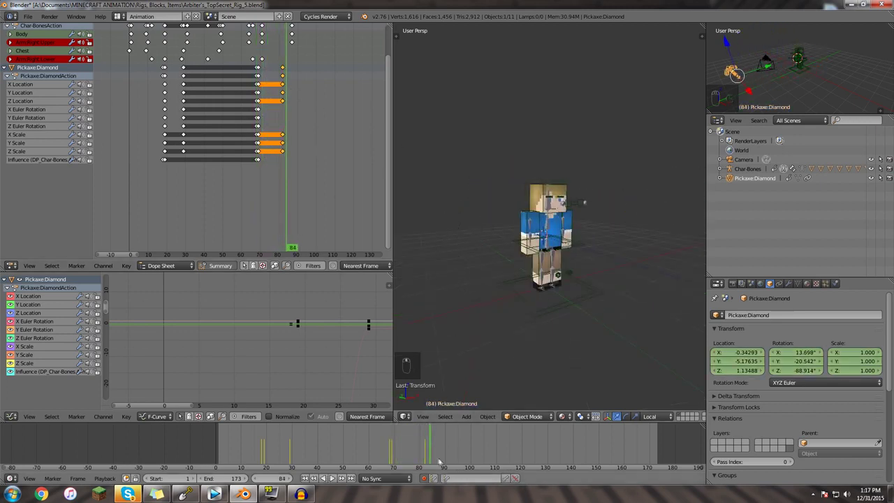
drag(427, 458, 213, 459)
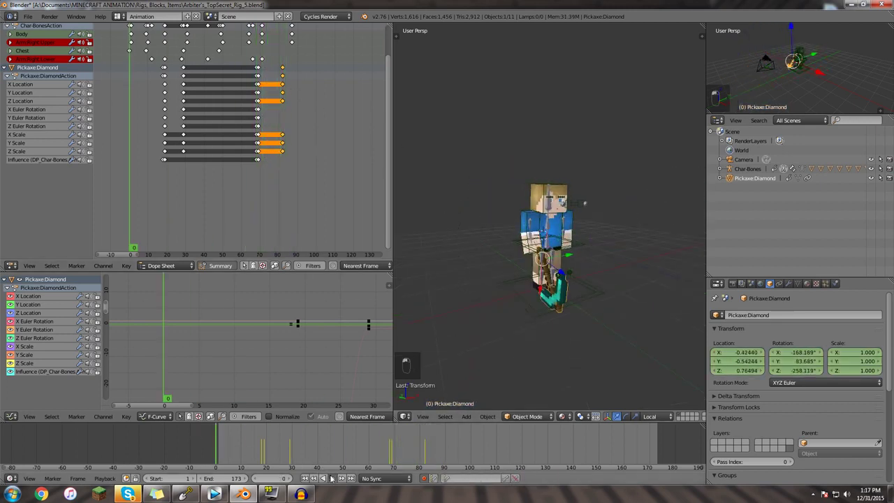
click(332, 479)
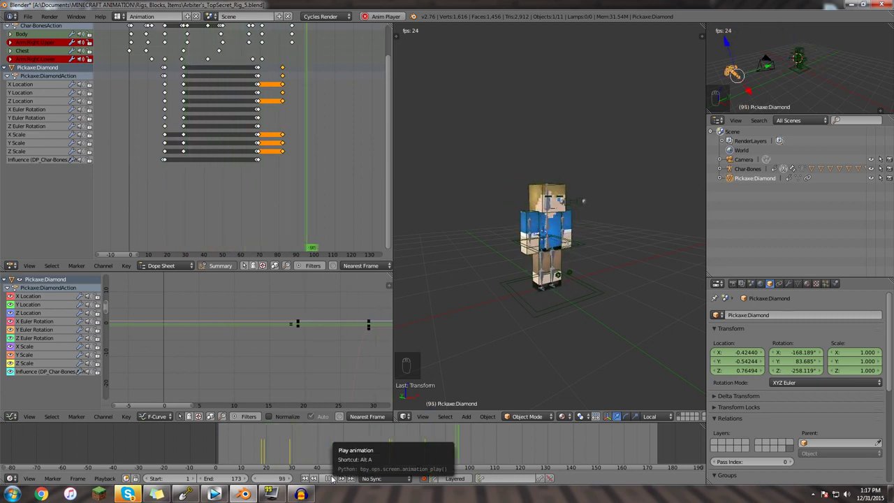
click(331, 479)
drag(426, 447, 272, 439)
drag(388, 166, 301, 199)
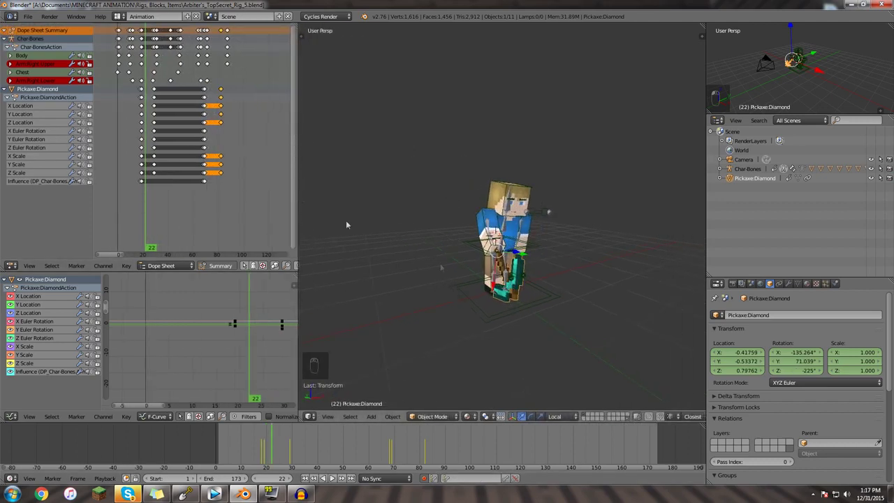
- Switch back to the Default layout and look at the Dynamic Parent Clear options with the character holding the pickaxe at frame 22
click(117, 16)
click(148, 59)
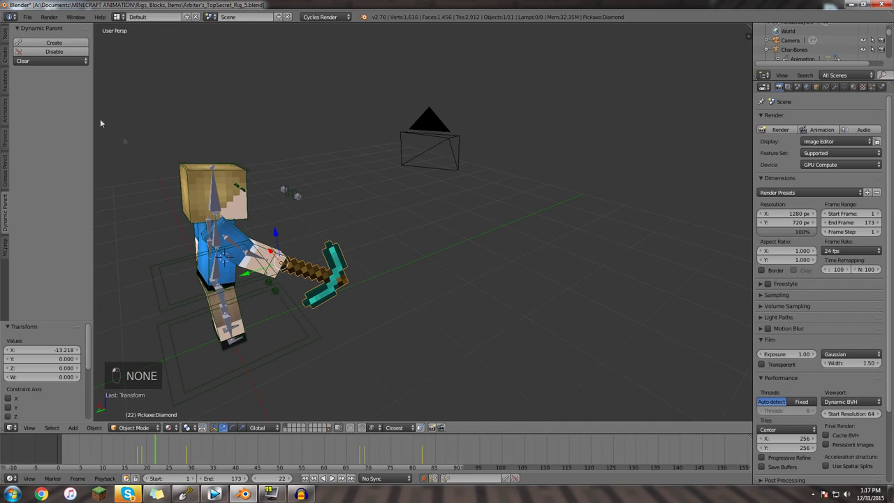
click(61, 61)
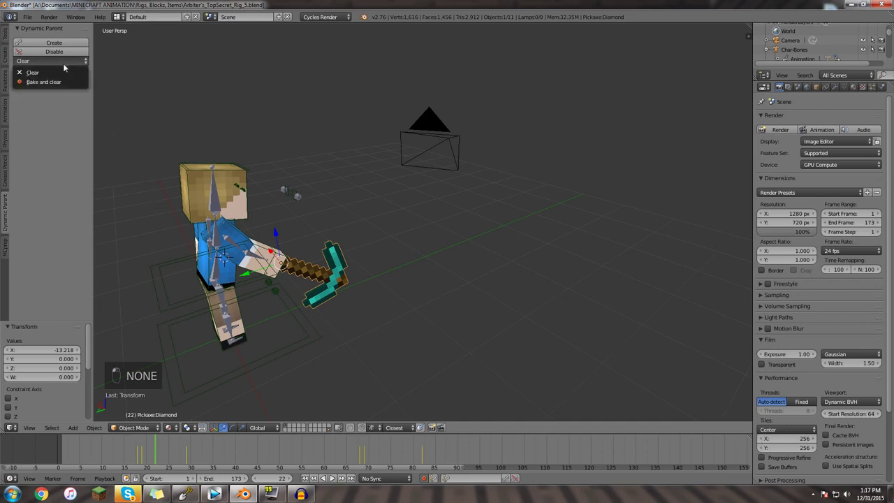
middle_drag(316, 318, 262, 306)
middle_drag(298, 255, 356, 271)
scroll(419, 292, up, 3)
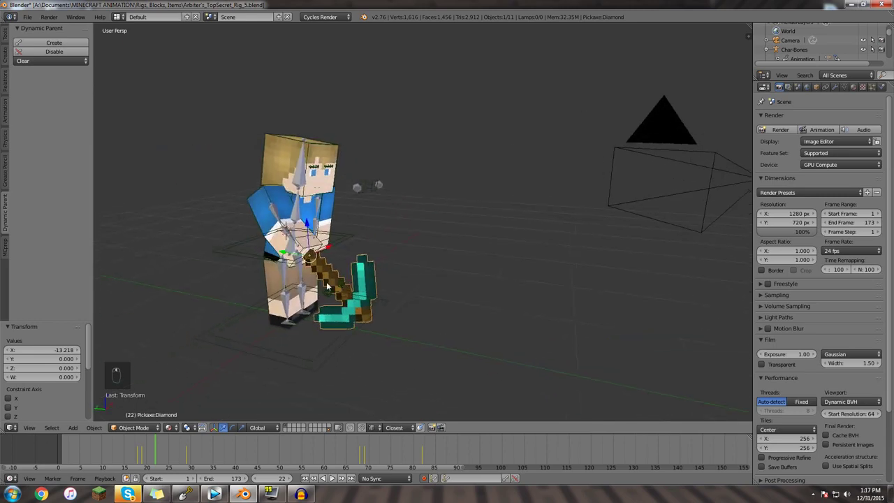
middle_drag(301, 292, 338, 283)
mouse_move(416, 240)
shift+middle_down()
mouse_move(486, 241)
mouse_move(466, 255)
mouse_move(505, 260)
mouse_move(448, 259)
mouse_move(410, 239)
mouse_move(405, 224)
mouse_move(395, 309)
mouse_move(505, 248)
mouse_move(469, 253)
mouse_move(489, 259)
mouse_move(368, 255)
mouse_move(444, 234)
mouse_move(429, 233)
shift+middle_up()
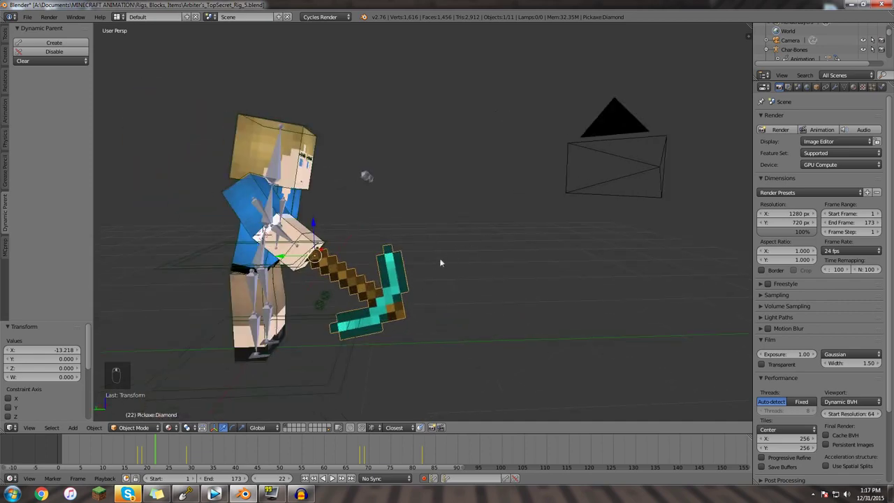